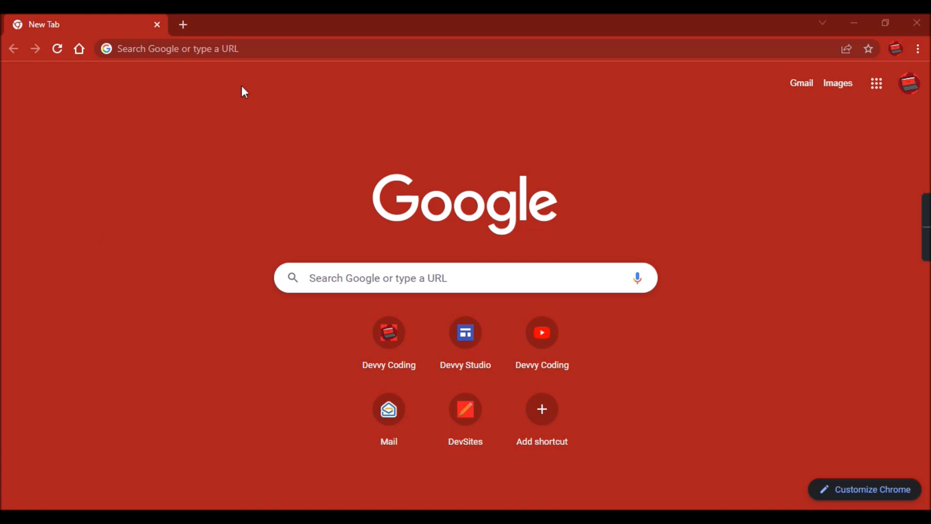
Open canva.com in the browser
click(227, 51)
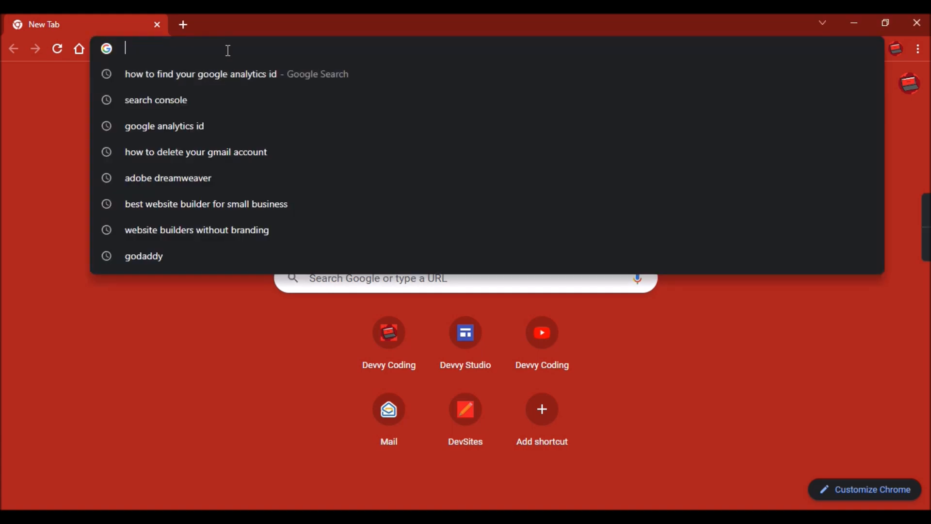
text(c)
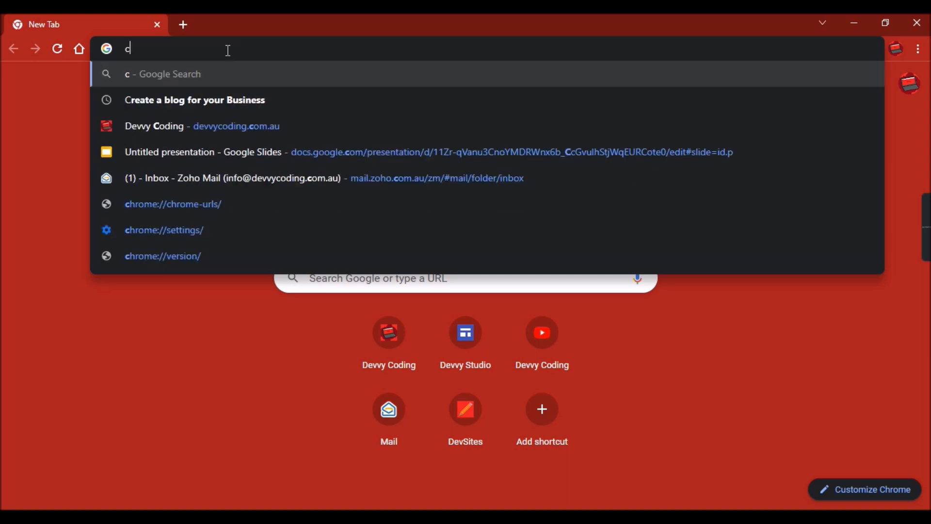
text(anva.com)
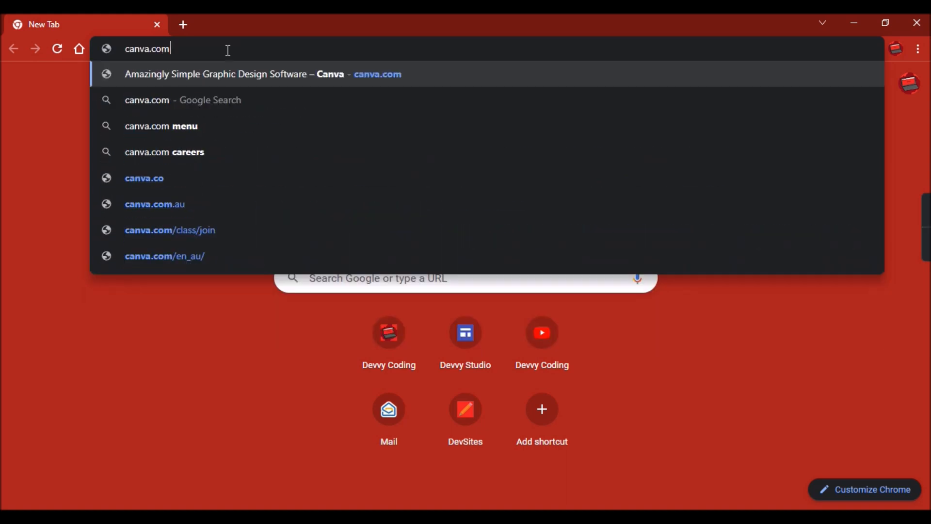
key(Return)
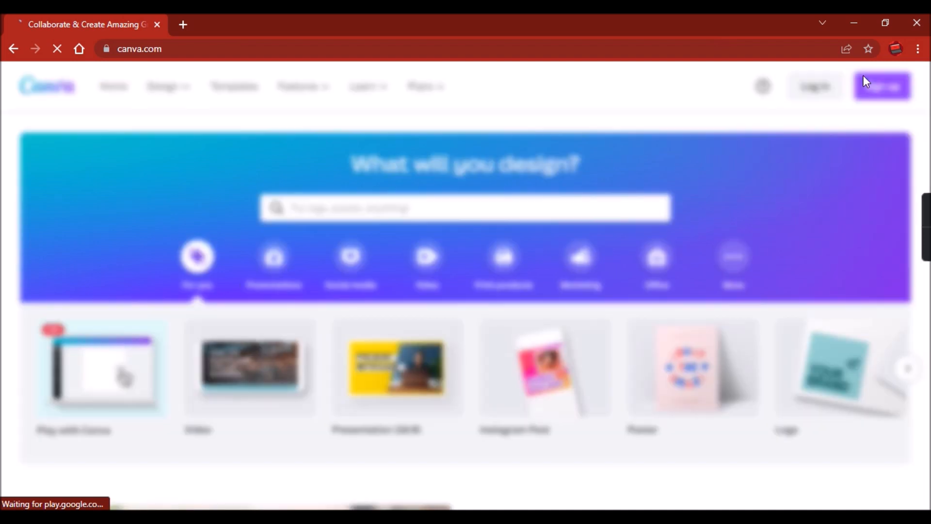
Sign up for Canva with the existing Google account
click(863, 78)
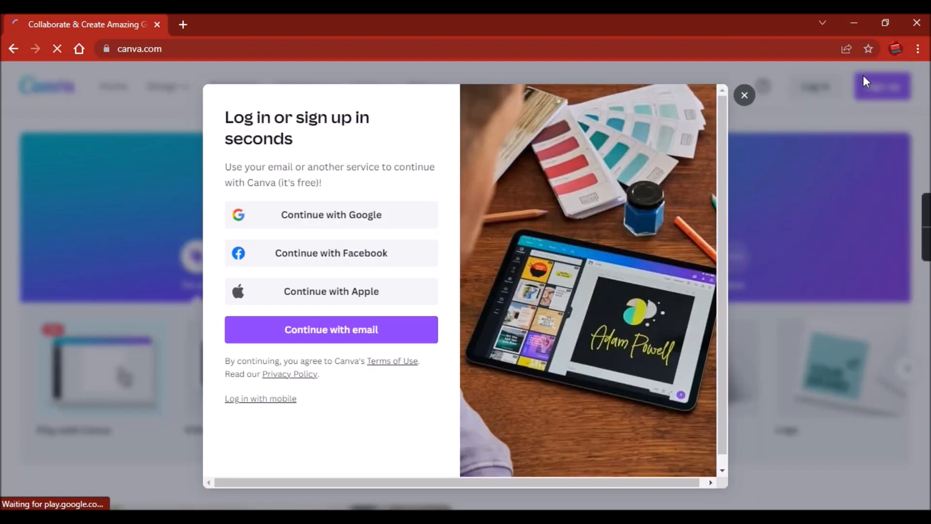
click(349, 228)
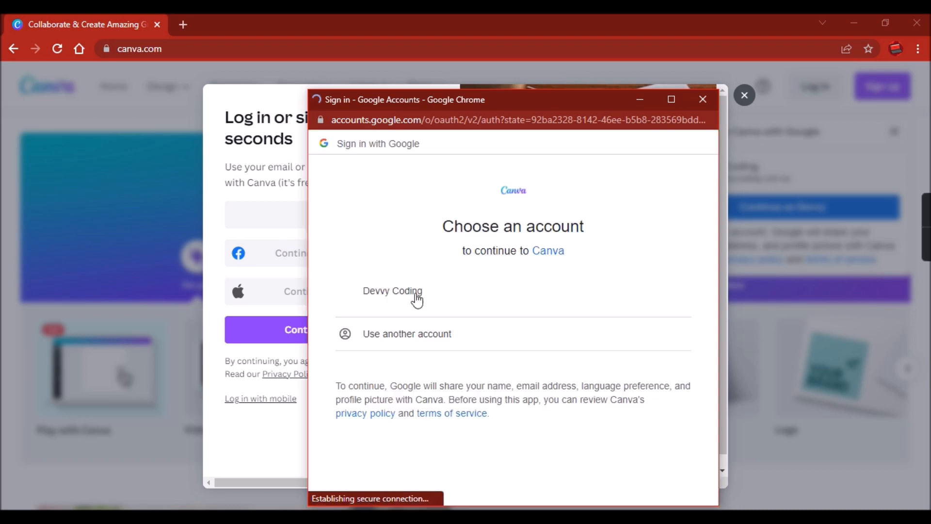
click(416, 295)
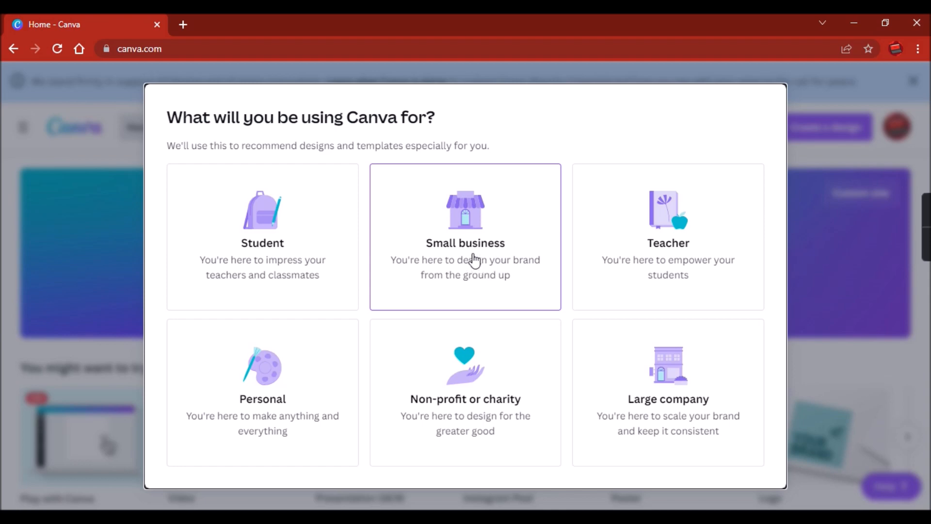
Set the intended use to Small business, accept the default team details and skip the Canva Pro free trial
click(473, 260)
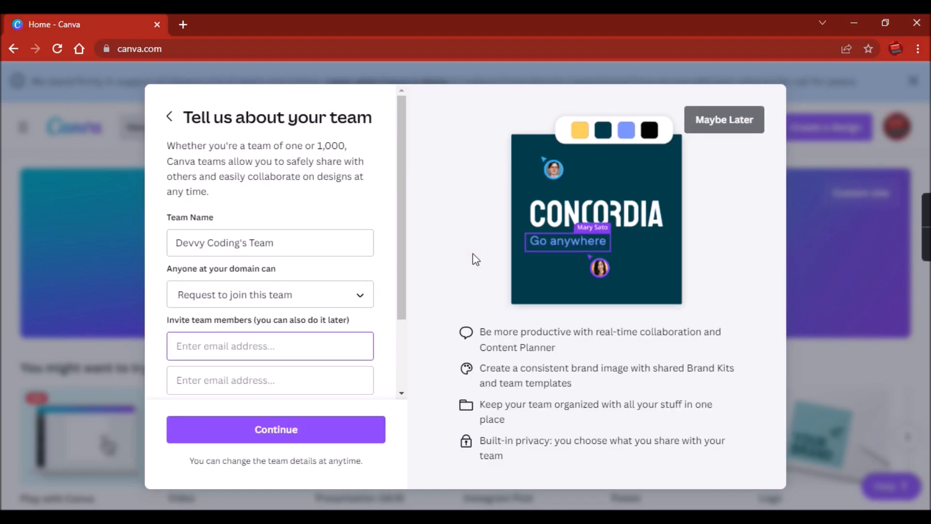
click(299, 429)
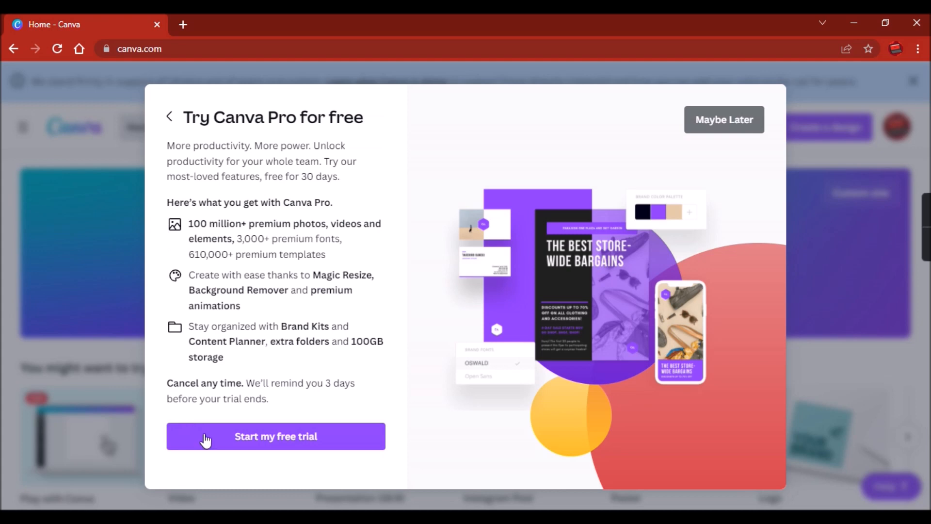
click(762, 124)
Browse the additional design types and create a blank Logo design
scroll(407, 296, down, 2)
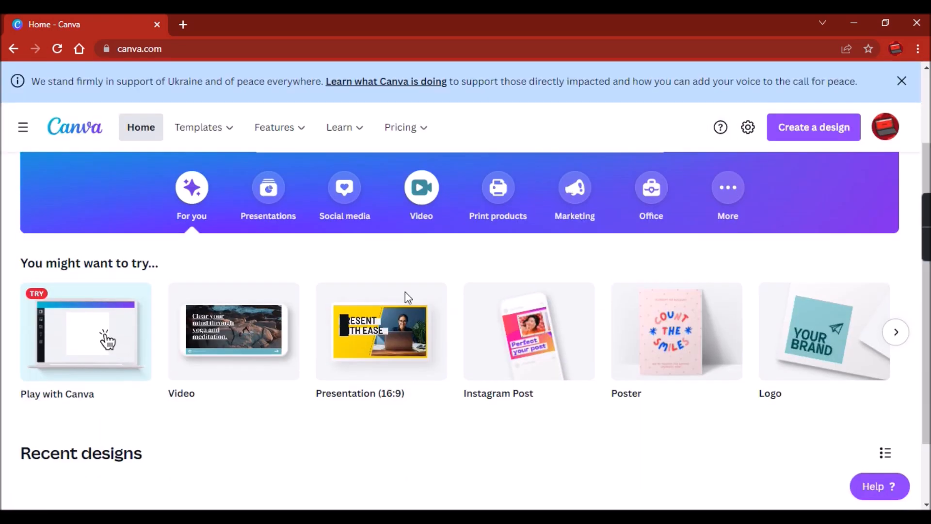
mouse_move(91, 341)
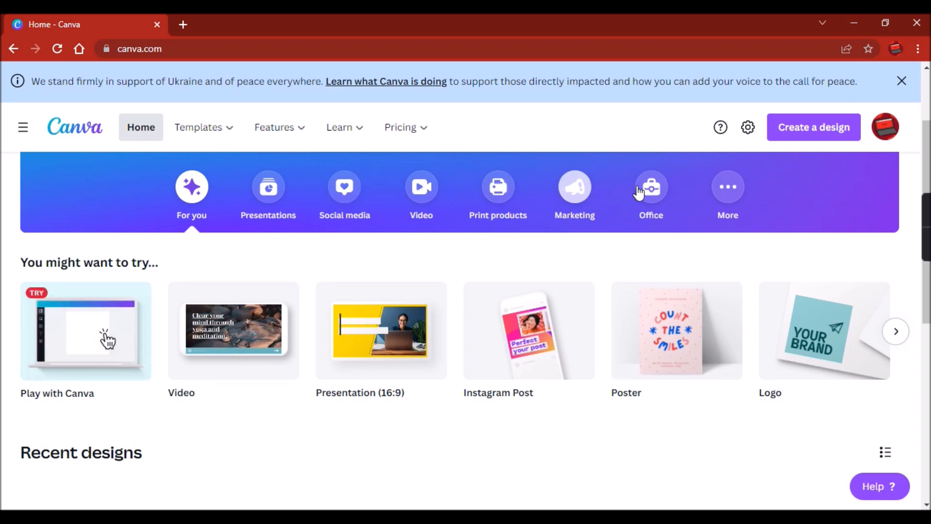
click(722, 192)
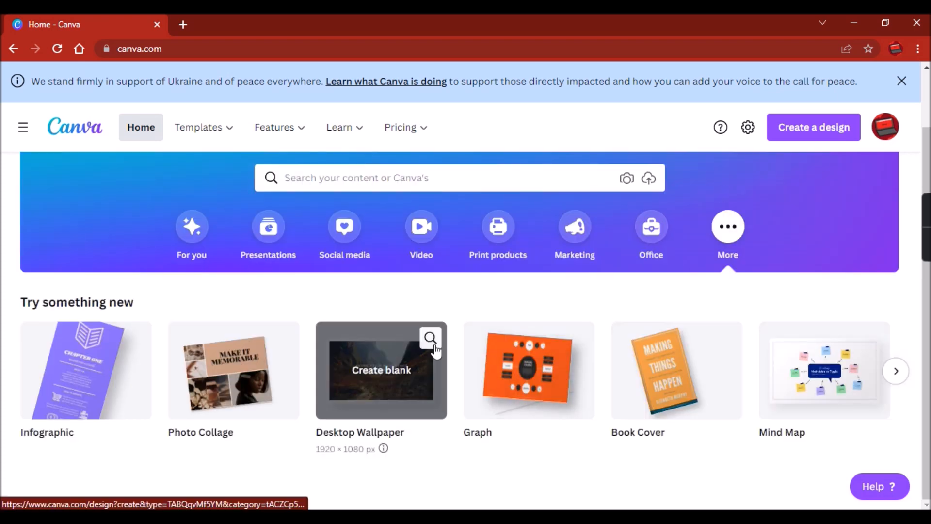
click(781, 127)
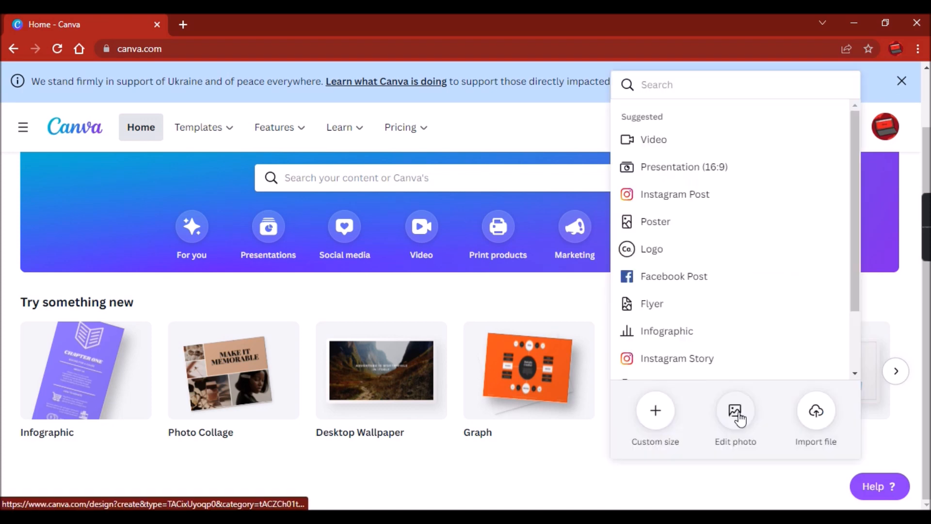
click(642, 252)
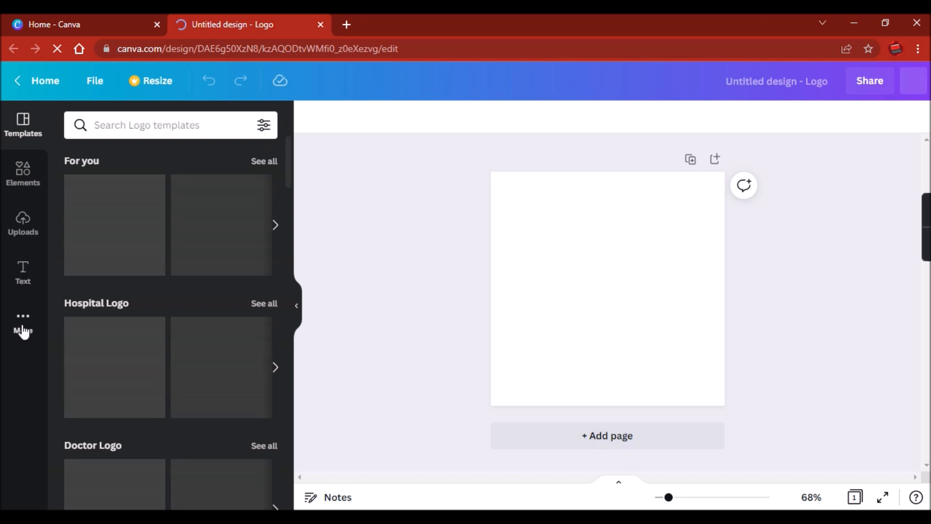
Search the background library for "red"
click(2, 333)
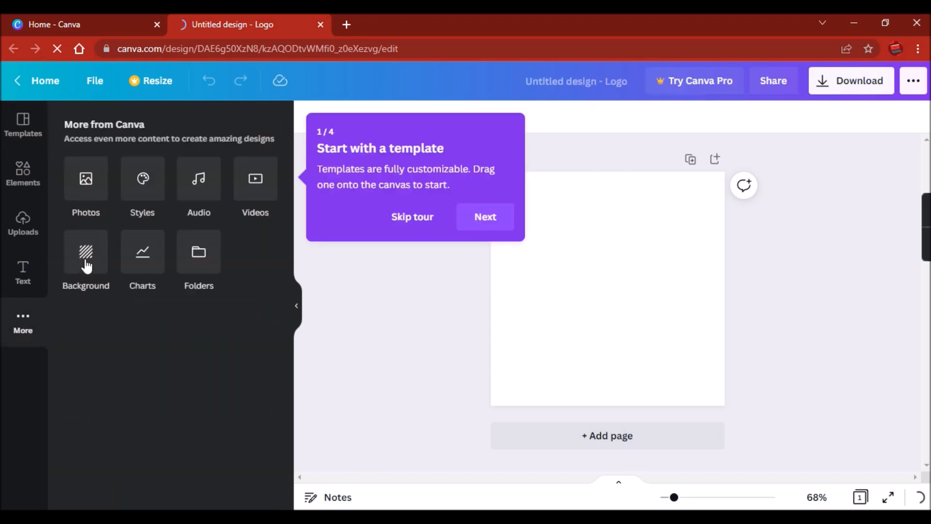
click(86, 264)
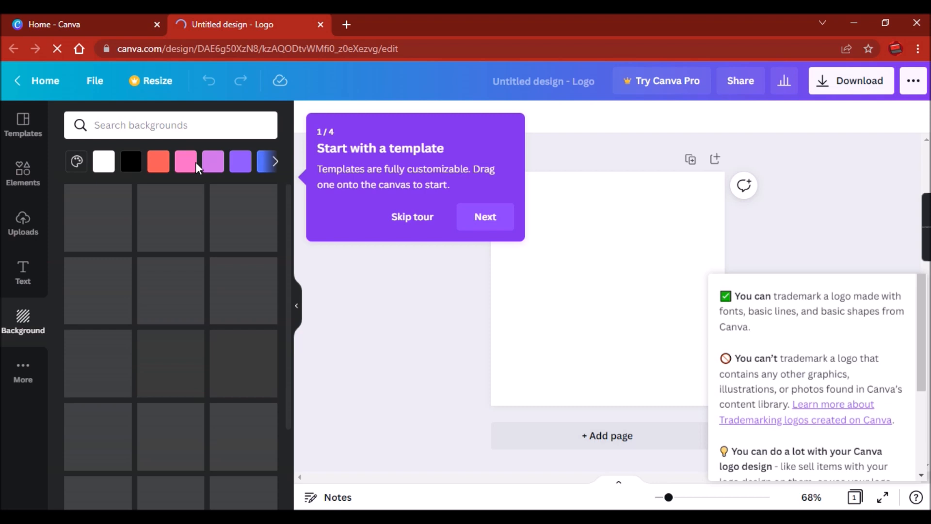
click(275, 161)
click(148, 123)
text(red)
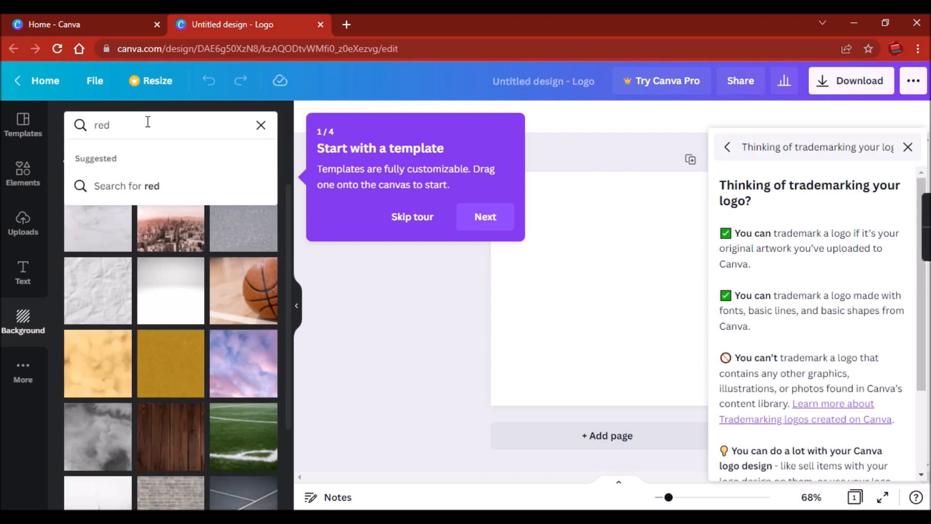
key(Return)
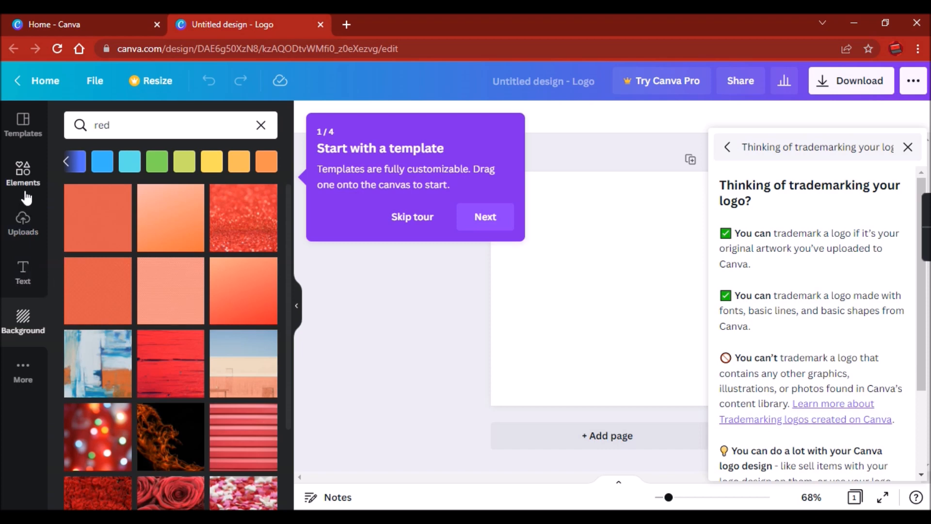
Search the backgrounds for "black" and fill the logo page with the solid black colour
click(21, 148)
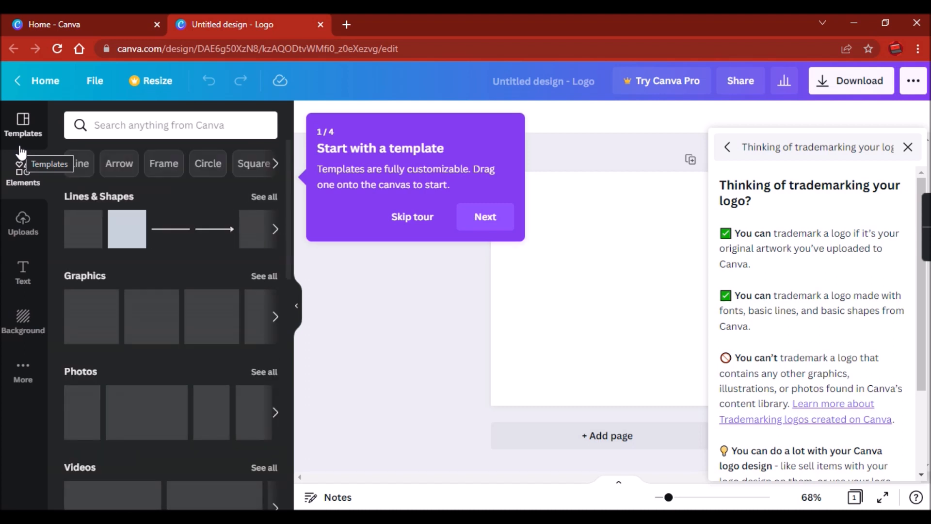
click(24, 320)
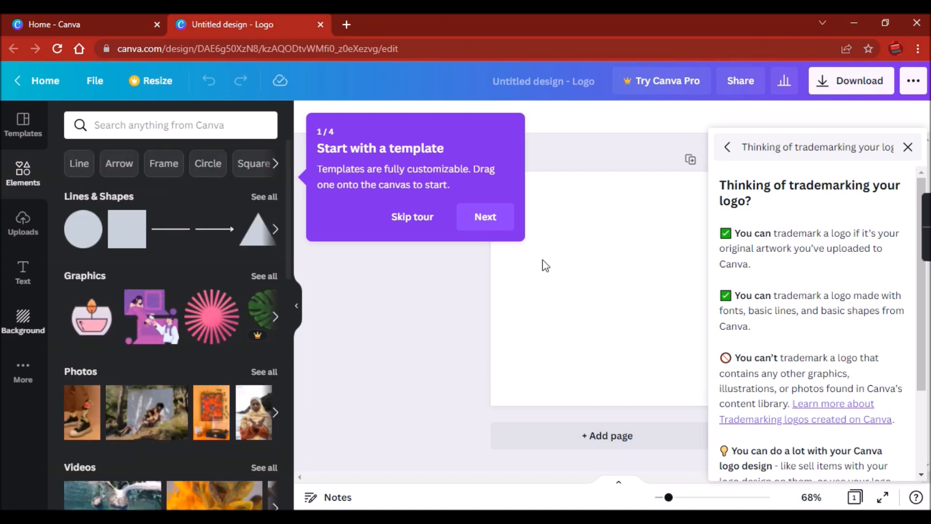
click(118, 125)
text(black)
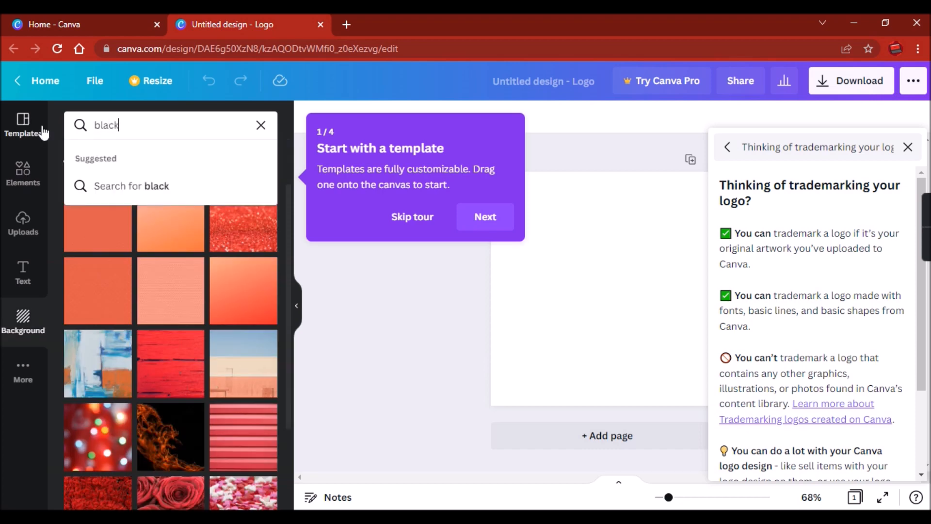
key(Return)
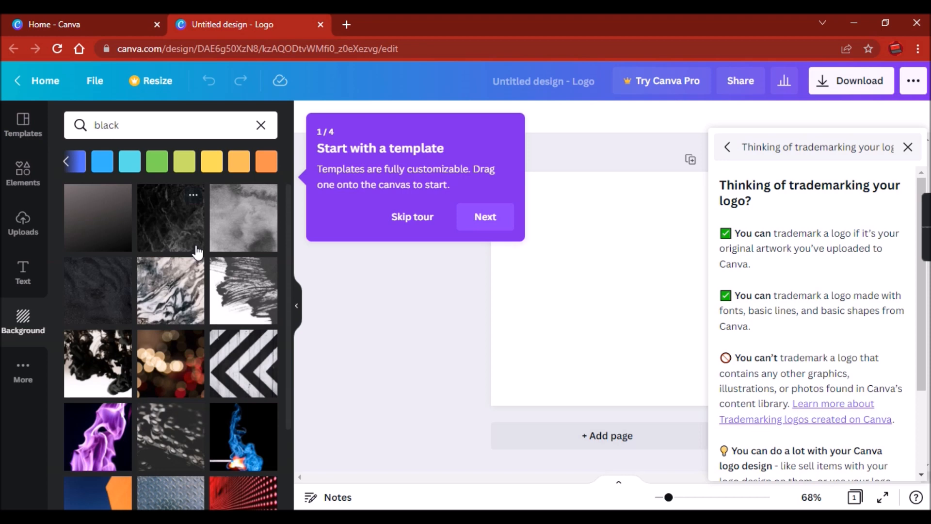
scroll(197, 252, down, 3)
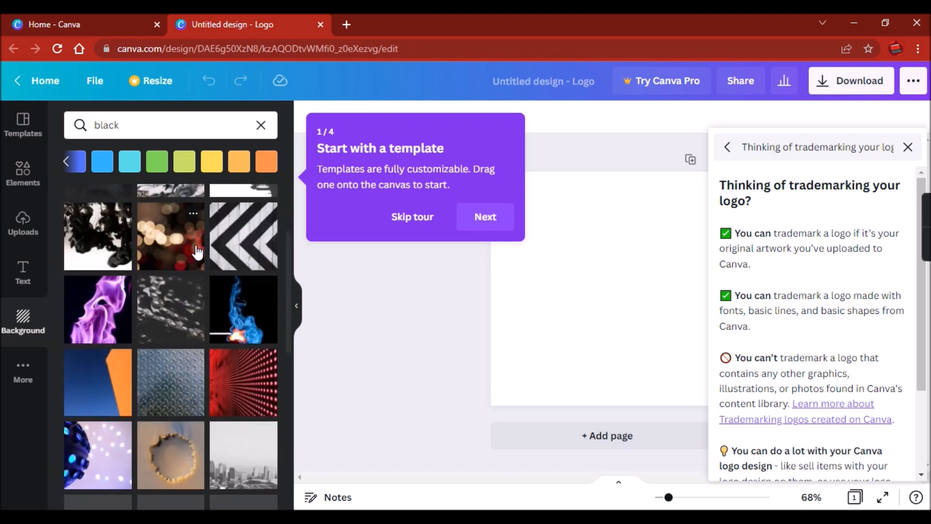
scroll(196, 252, down, 4)
scroll(262, 168, left, 5)
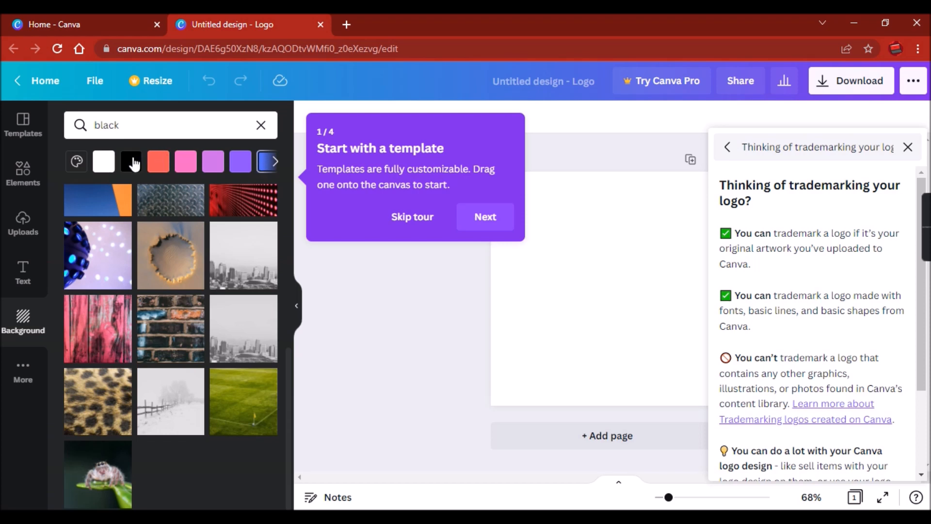
click(132, 162)
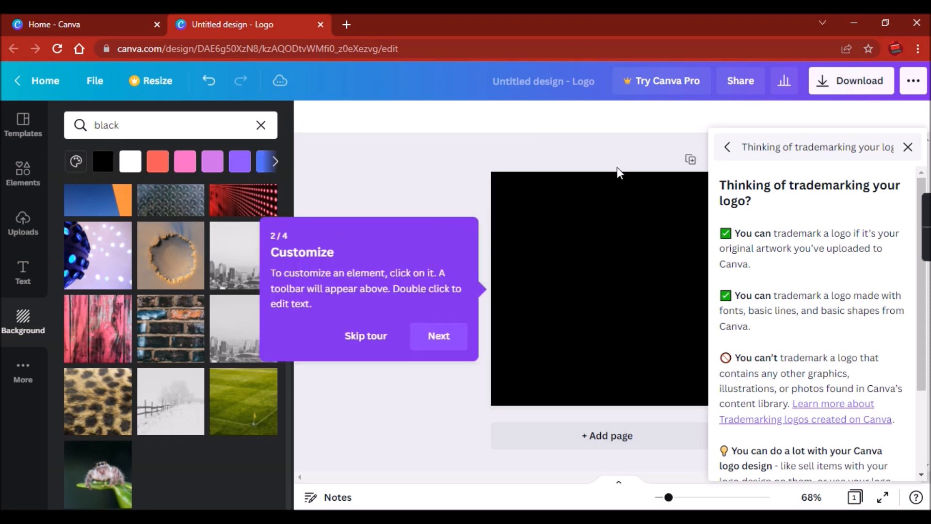
Add the GAME ON font combination to the logo page and close the trademark help information
click(22, 285)
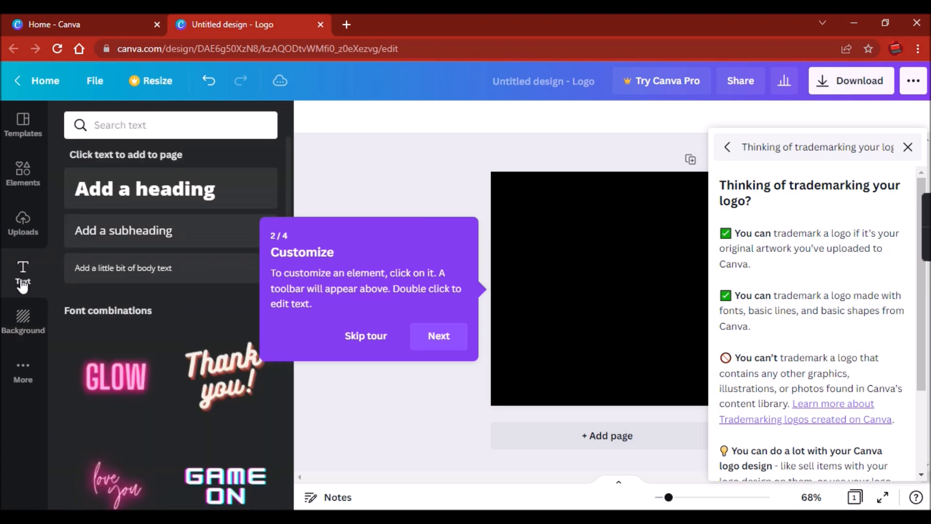
click(232, 507)
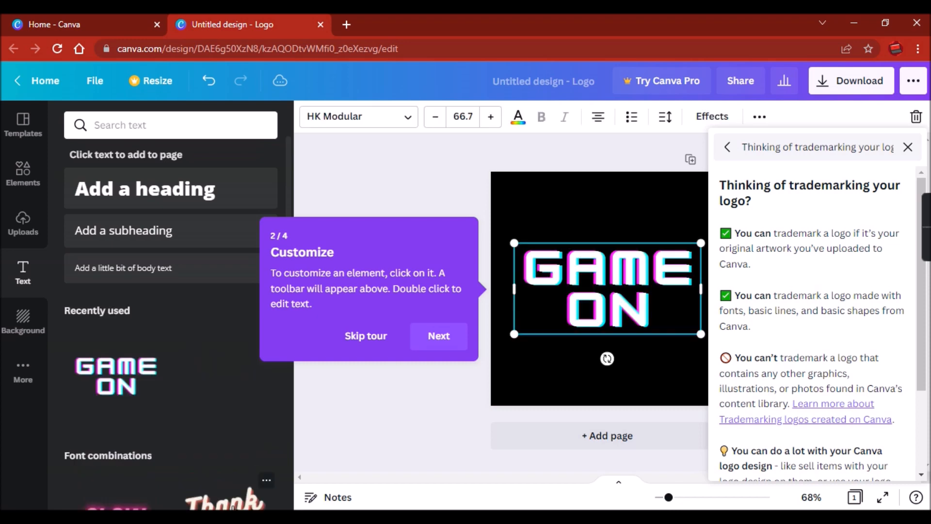
click(907, 147)
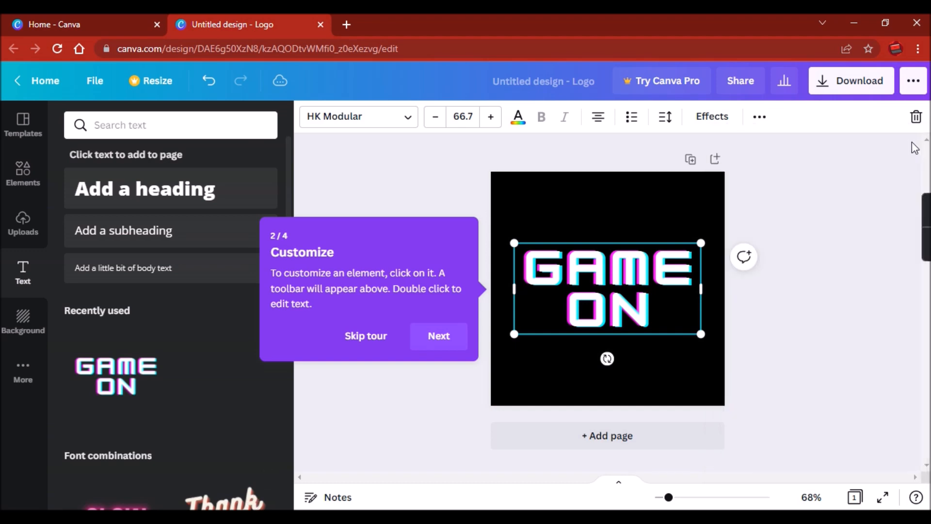
Replace the GAME ON text with "DEVVY CODING"
click(650, 306)
drag(651, 306, 525, 270)
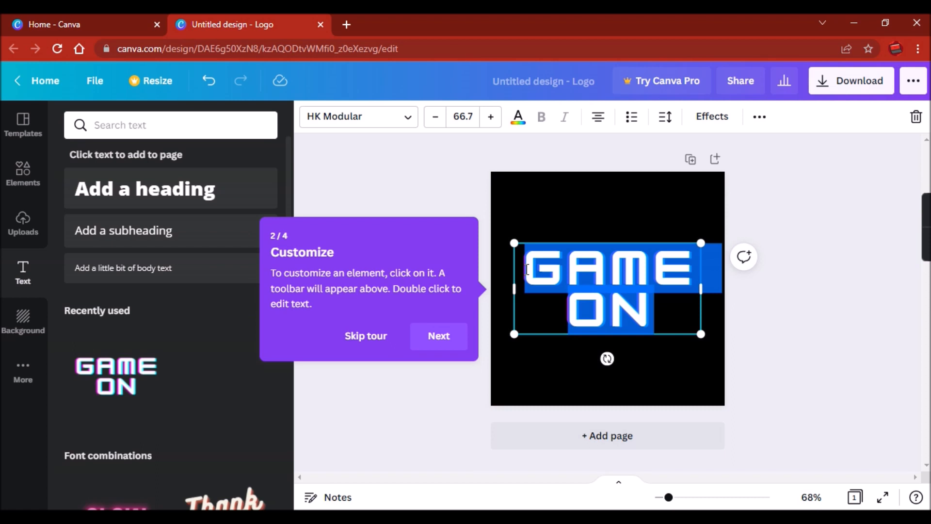
text(DEVVY)
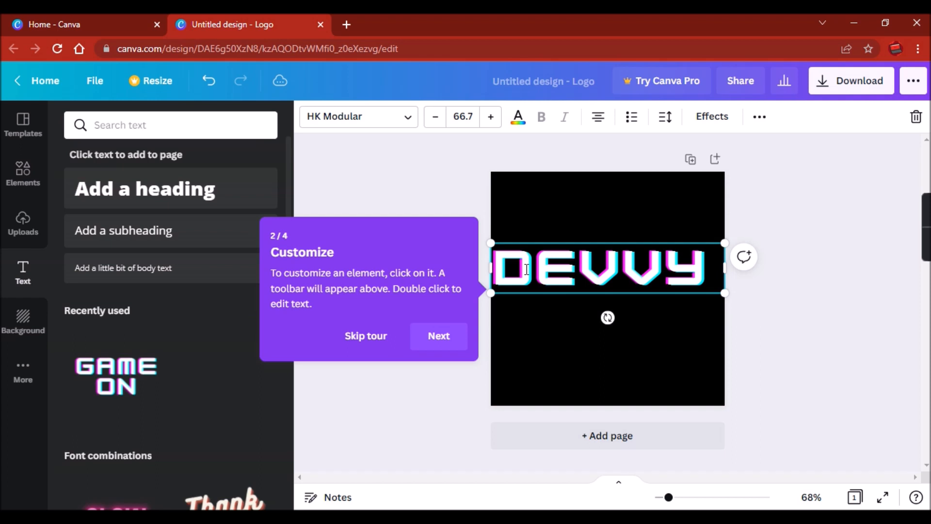
text( CODI)
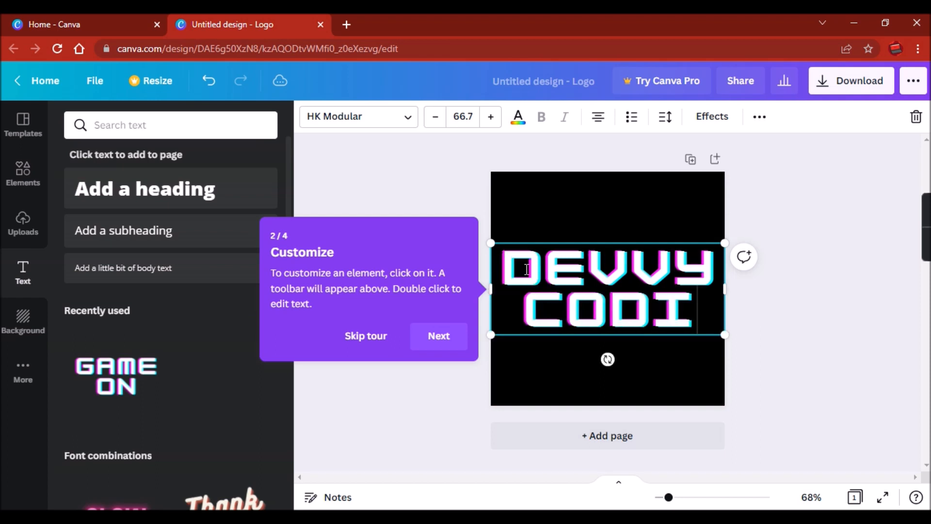
text(NG)
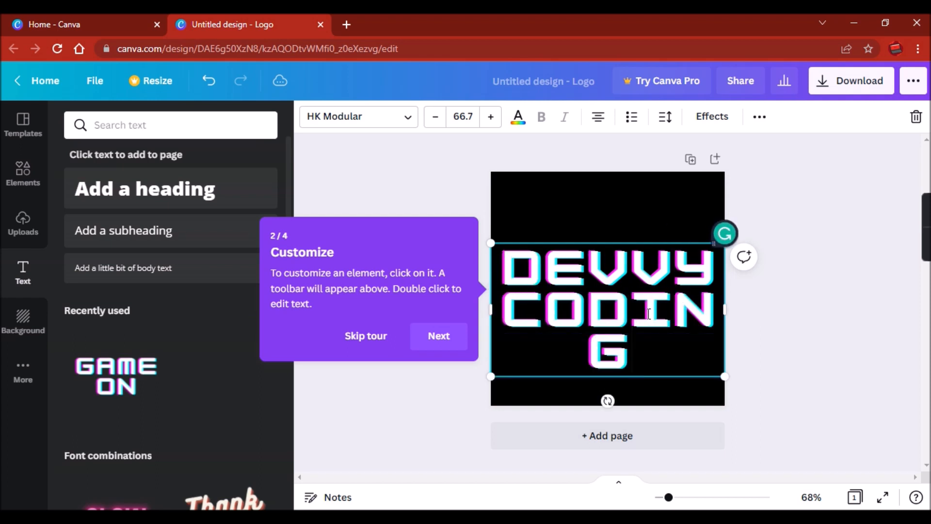
Shorten the logo text to the single word "DEVVY" by removing the second word
key(ctrl+a)
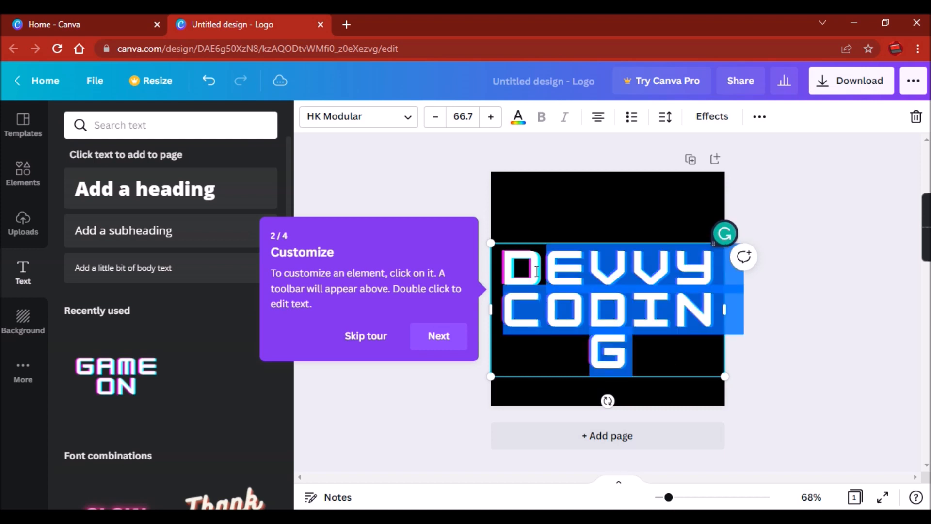
key(Escape)
drag(512, 299, 650, 357)
text(\)
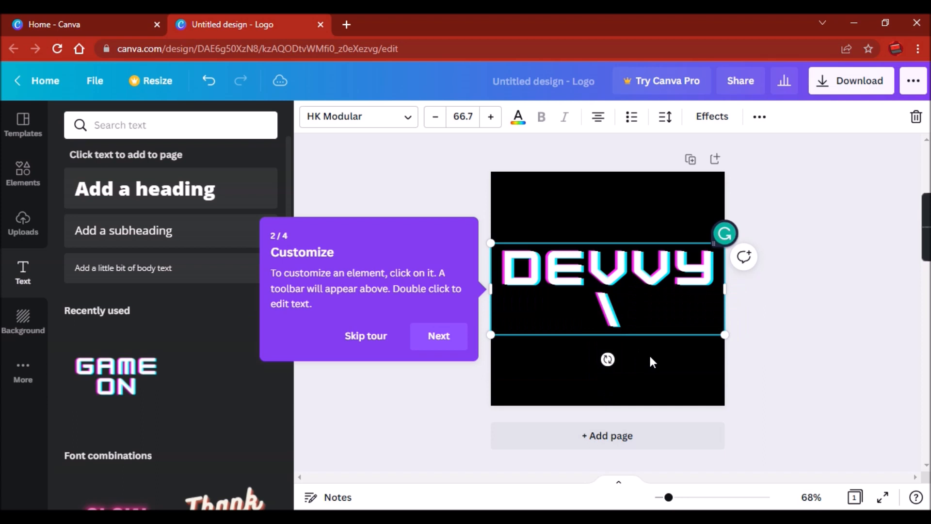
key(BackSpace)
key(BackSpace)
key(BackSpace)
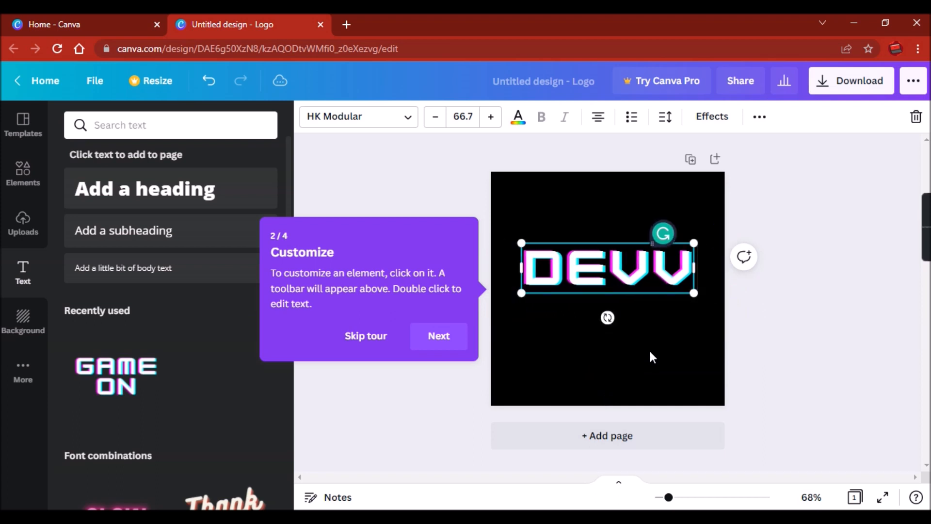
text(Y)
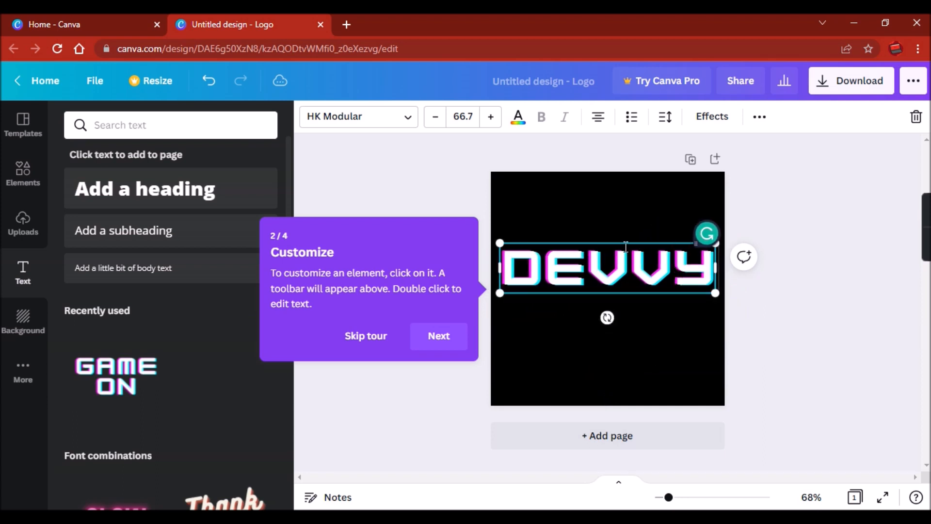
Move the DEVVY text down so it sits near the lower edge of the logo page
drag(627, 262, 625, 356)
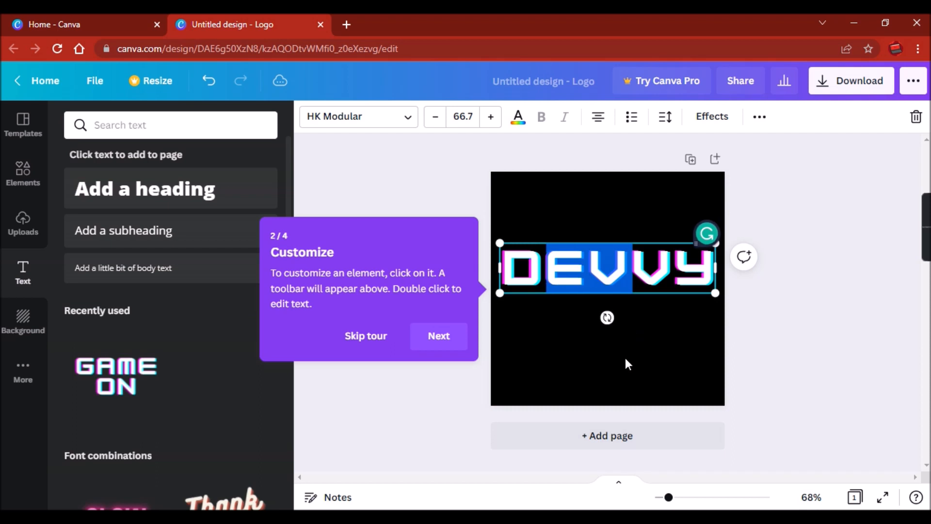
click(641, 243)
drag(643, 242, 646, 330)
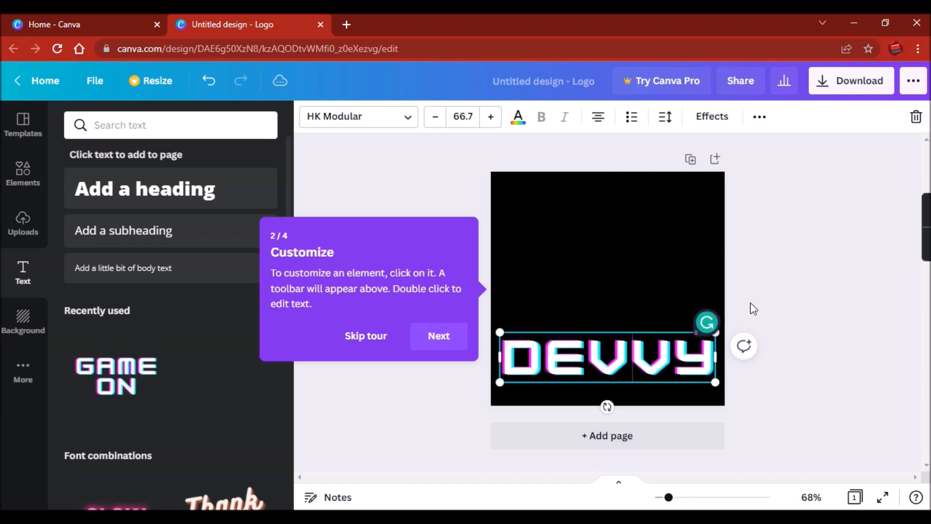
click(779, 304)
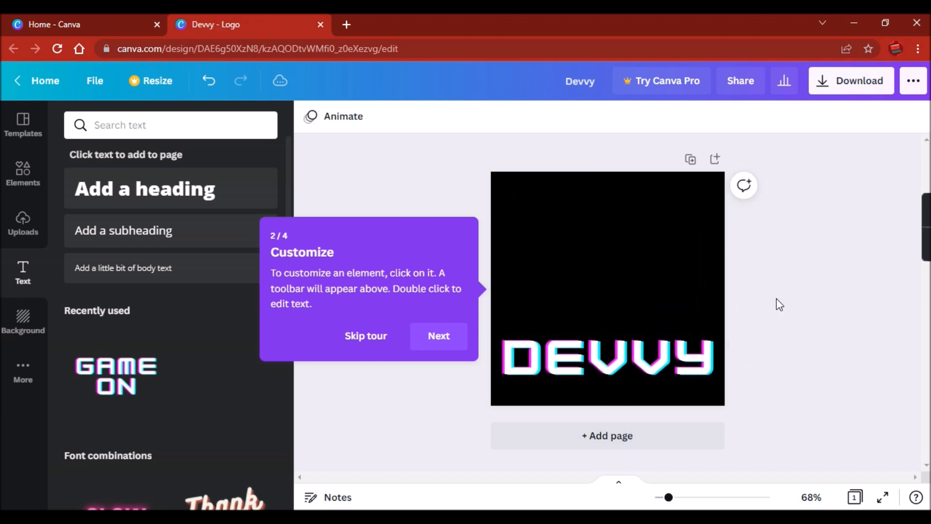
click(645, 332)
mouse_move(645, 339)
mouse_down()
mouse_move(650, 333)
mouse_move(634, 343)
mouse_move(628, 326)
mouse_move(635, 333)
mouse_up()
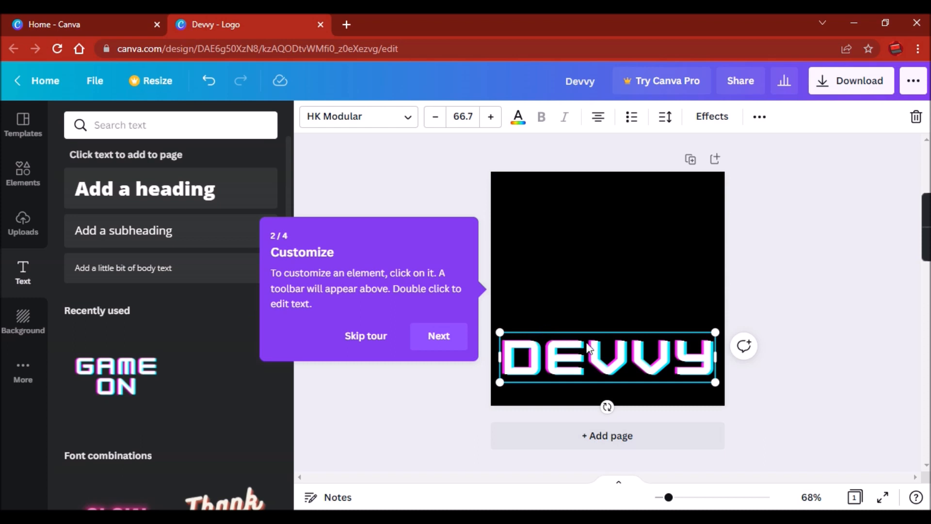
mouse_move(591, 343)
mouse_down()
mouse_move(595, 333)
mouse_move(591, 351)
mouse_up()
click(816, 270)
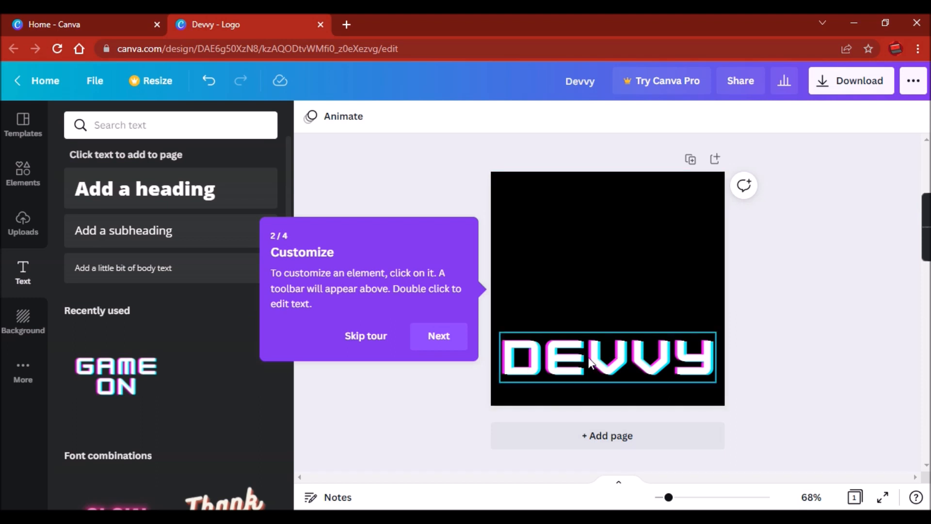
Search the elements library for "code"
click(29, 231)
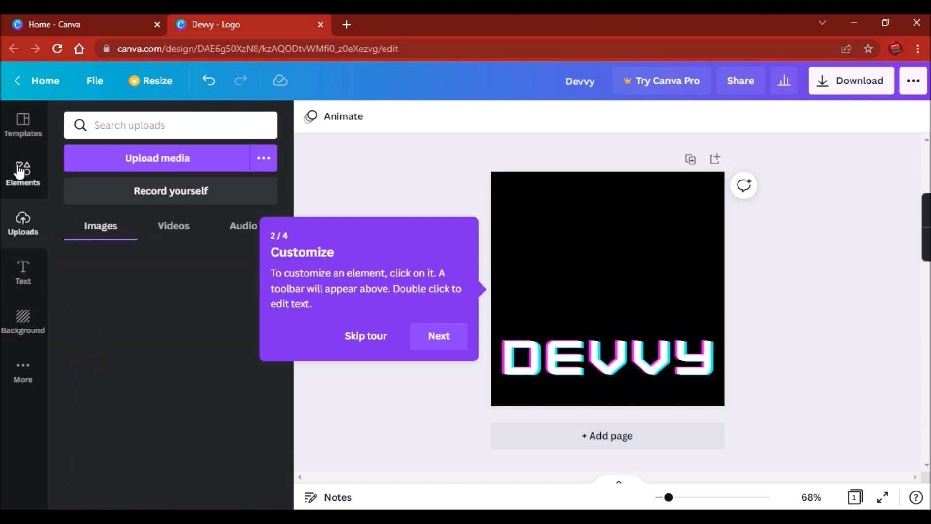
click(19, 170)
click(162, 119)
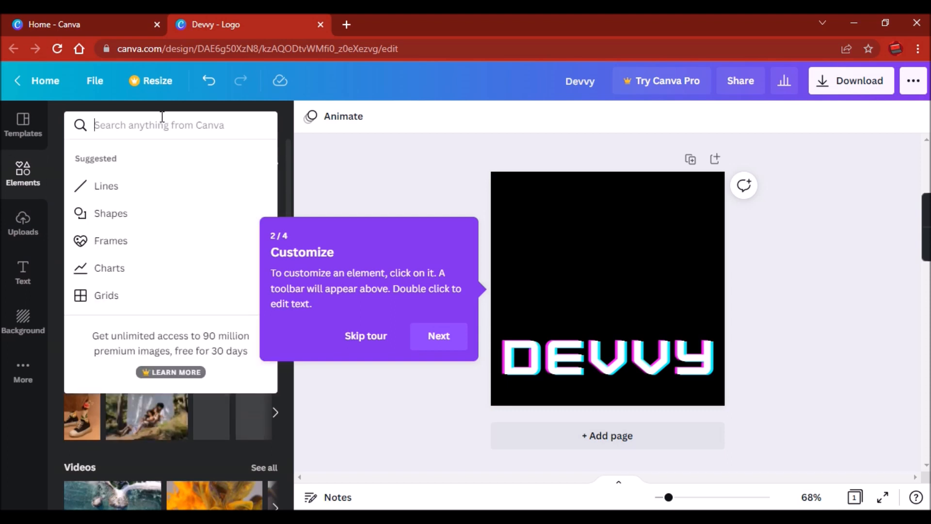
text(code)
key(Return)
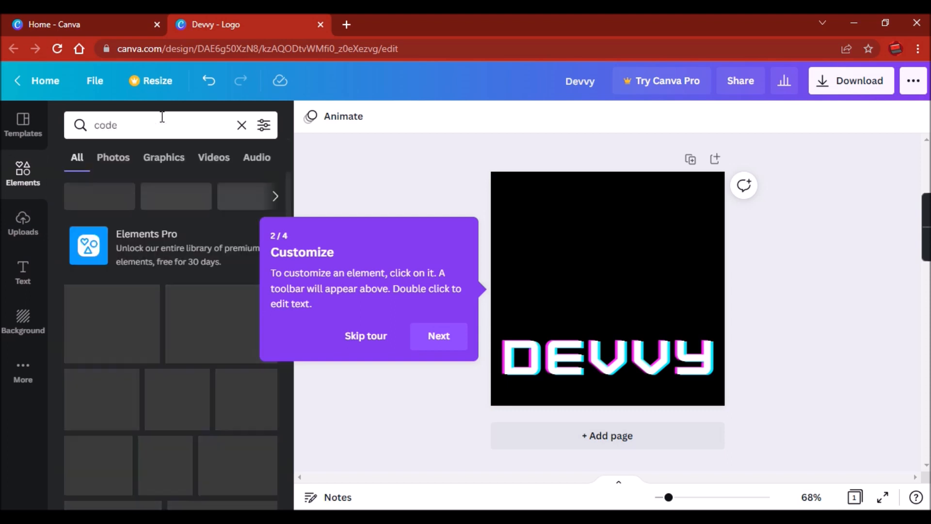
click(162, 119)
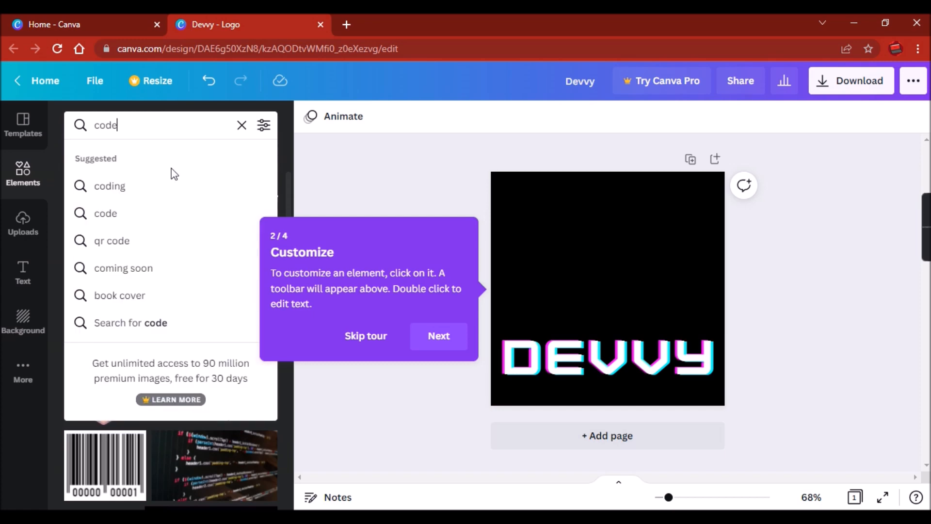
click(360, 404)
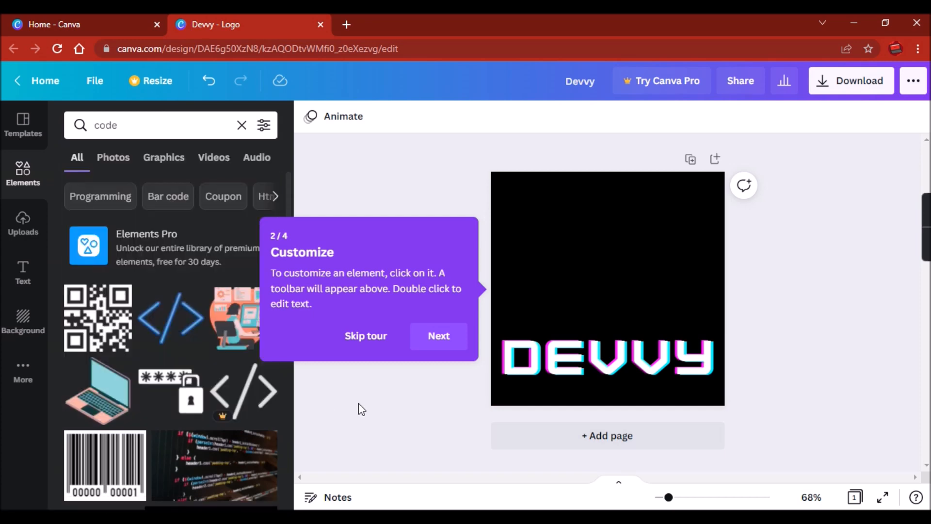
Add the photo of program code on a dark screen and make it the page background
click(225, 469)
right_click(613, 287)
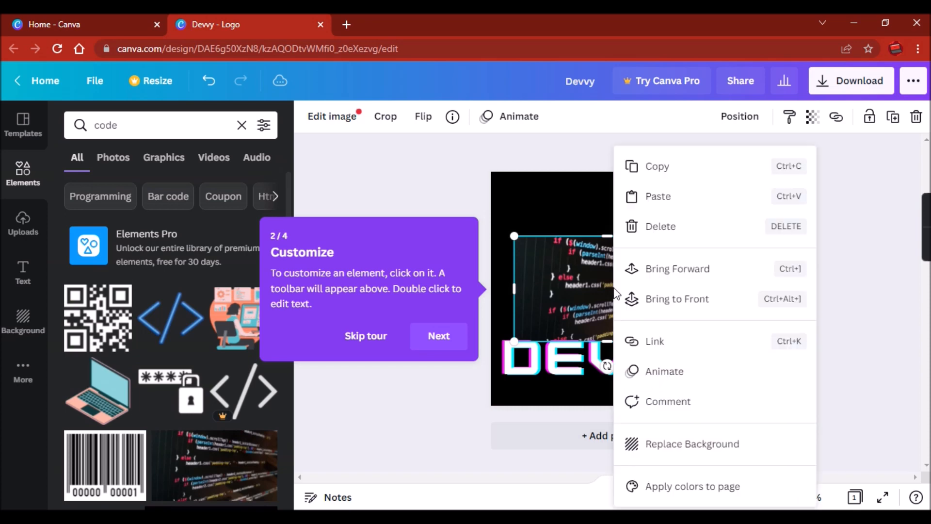
click(681, 442)
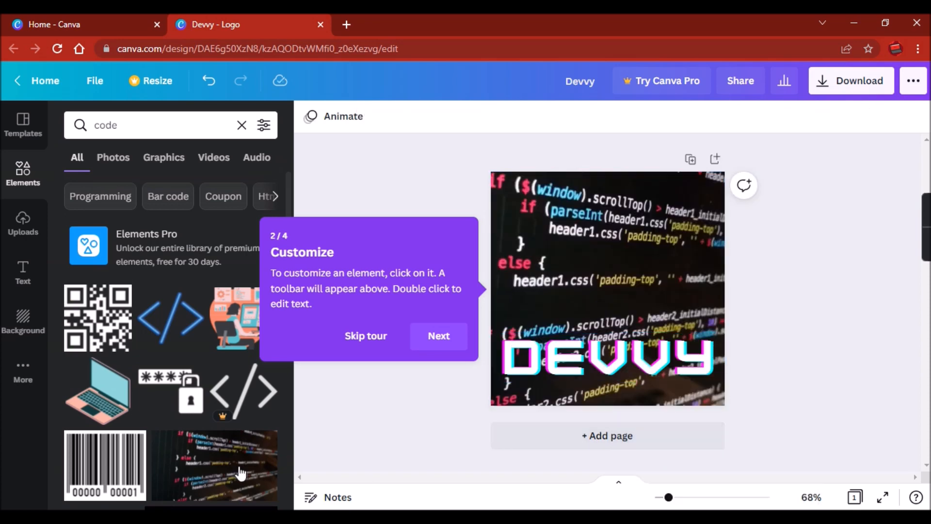
Add the blue </> code graphic, enlarge it to most of the page width and centre it above the DEVVY text
click(179, 342)
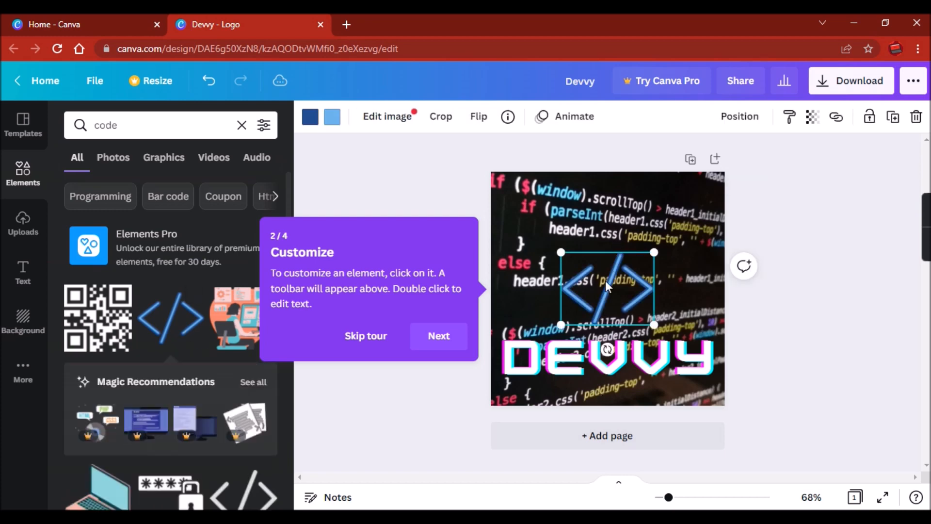
drag(601, 280, 556, 222)
drag(608, 269, 727, 330)
drag(649, 272, 649, 261)
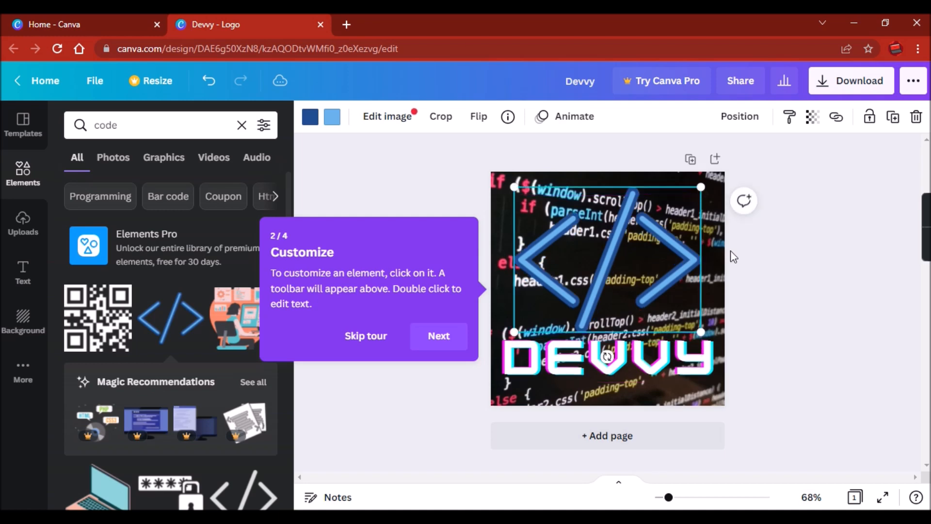
click(795, 247)
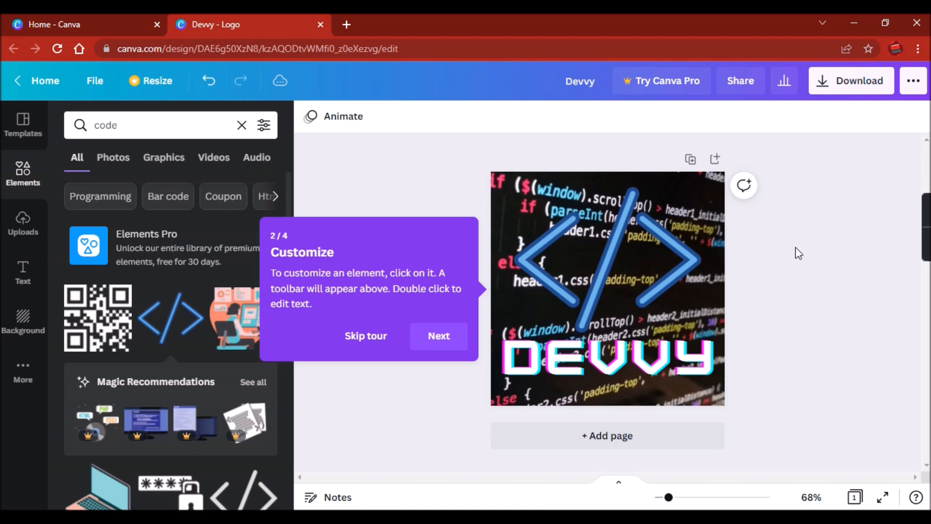
click(622, 189)
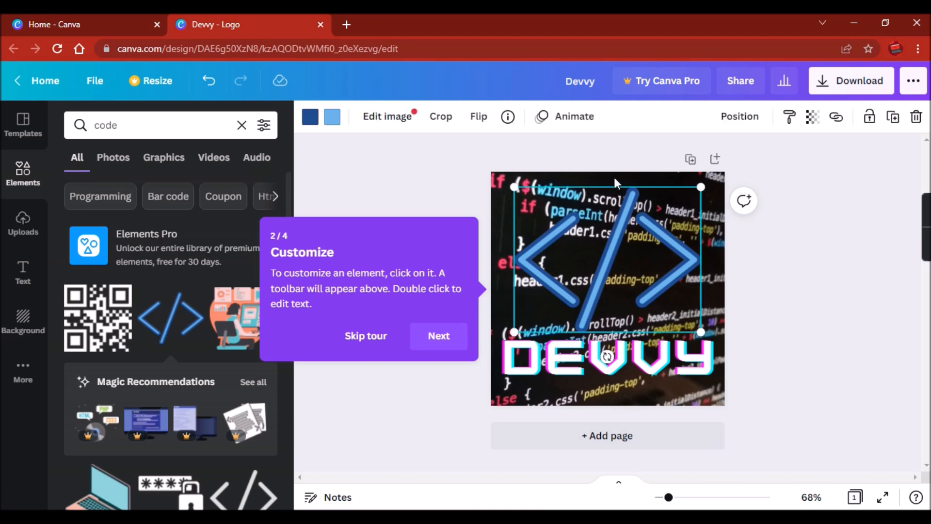
drag(701, 187, 711, 206)
click(794, 230)
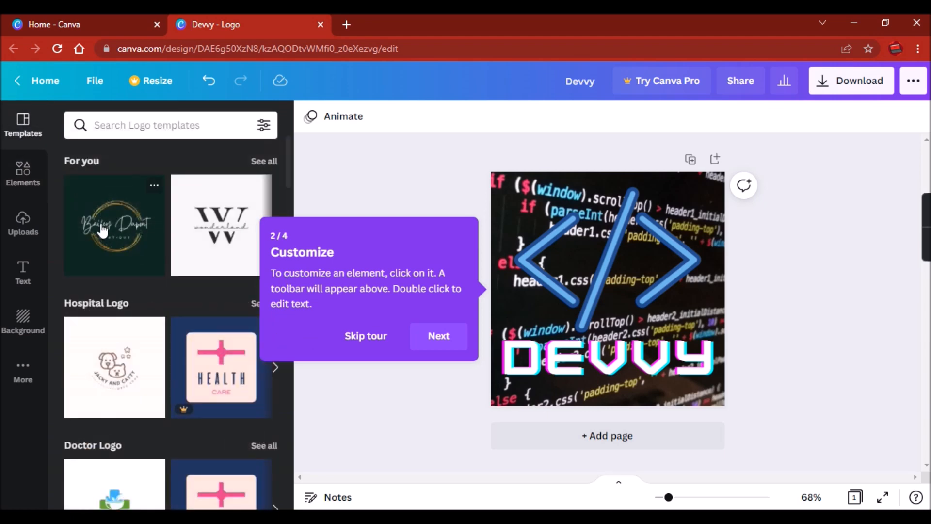
Browse the logo templates to the Gaming Logo group and skip the introductory tour
scroll(128, 375, down, 5)
scroll(127, 376, down, 7)
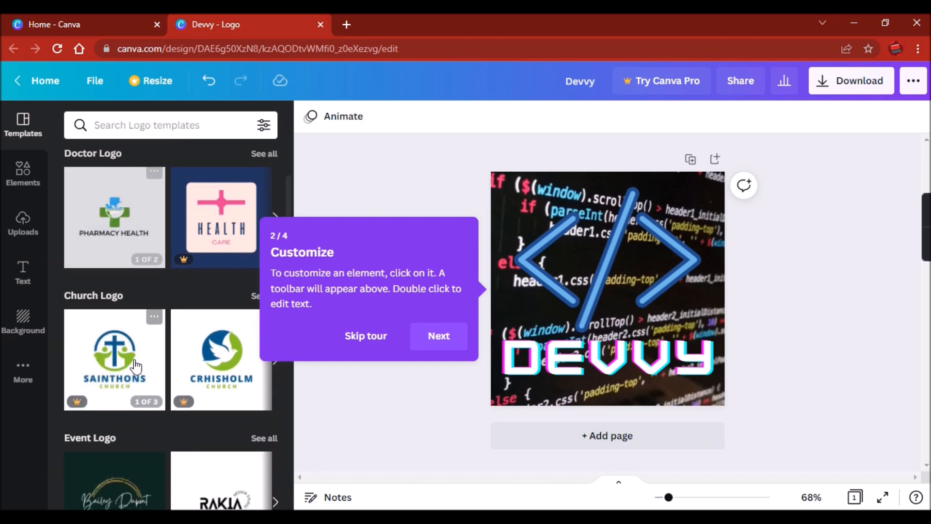
scroll(133, 359, down, 7)
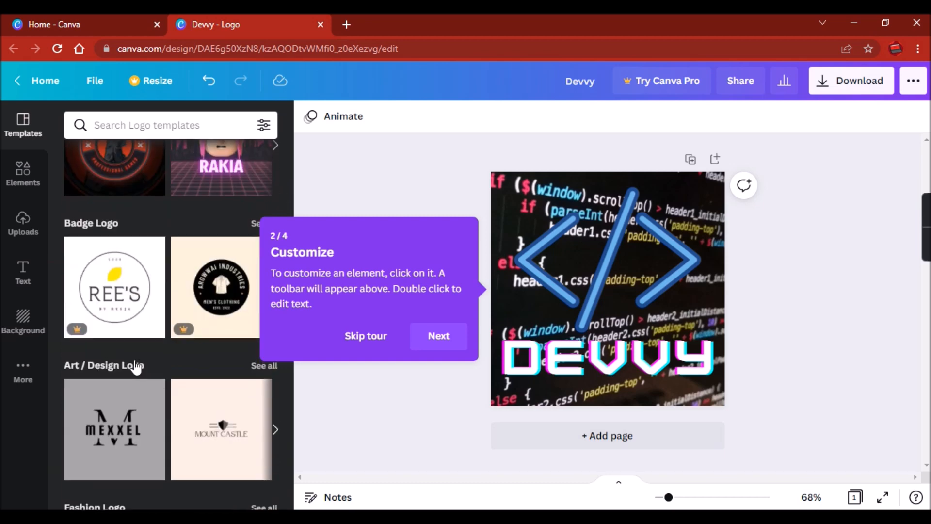
scroll(135, 363, up, 2)
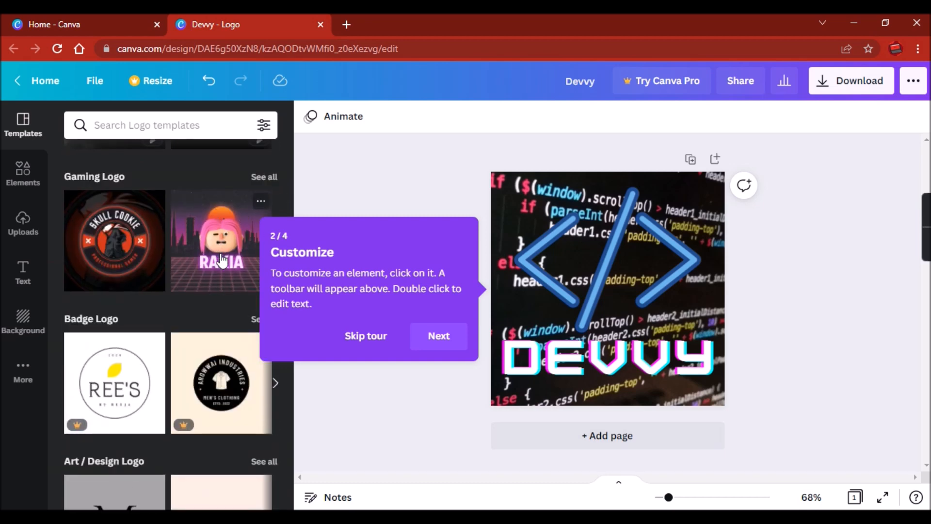
click(260, 200)
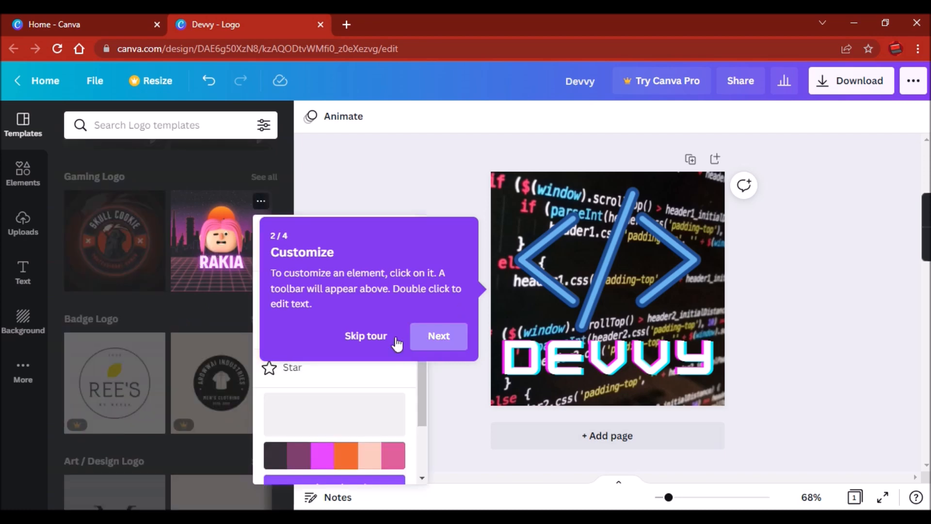
click(368, 336)
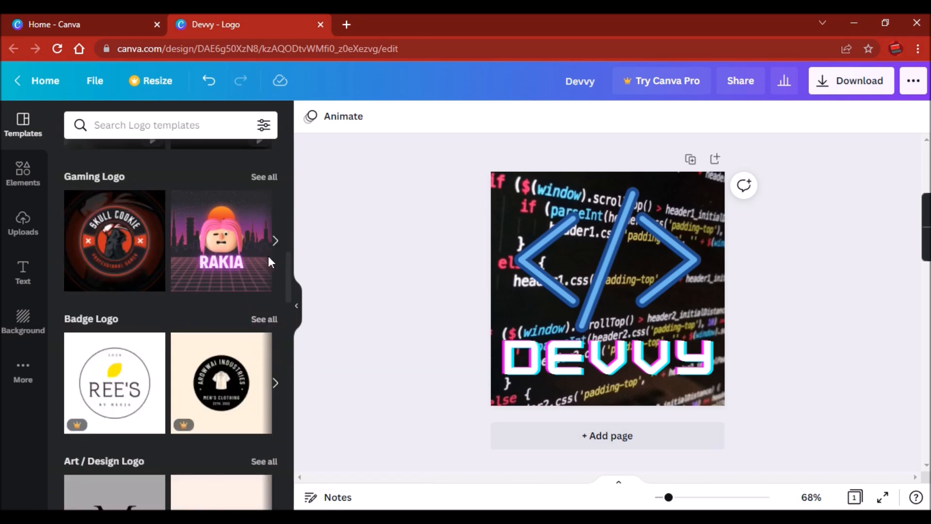
View the details of the Rakia Gaming logo template, then open its report form and close it without reporting
click(261, 201)
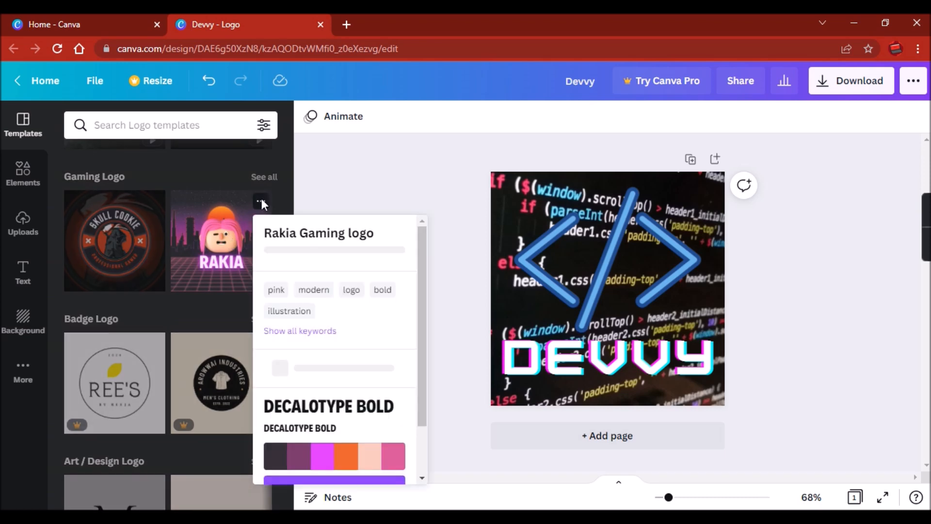
scroll(416, 428, down, 2)
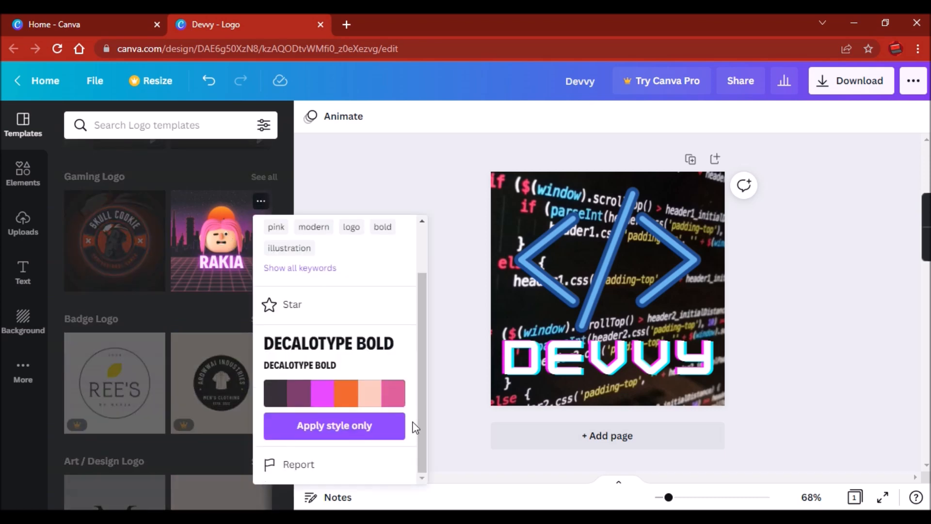
click(295, 478)
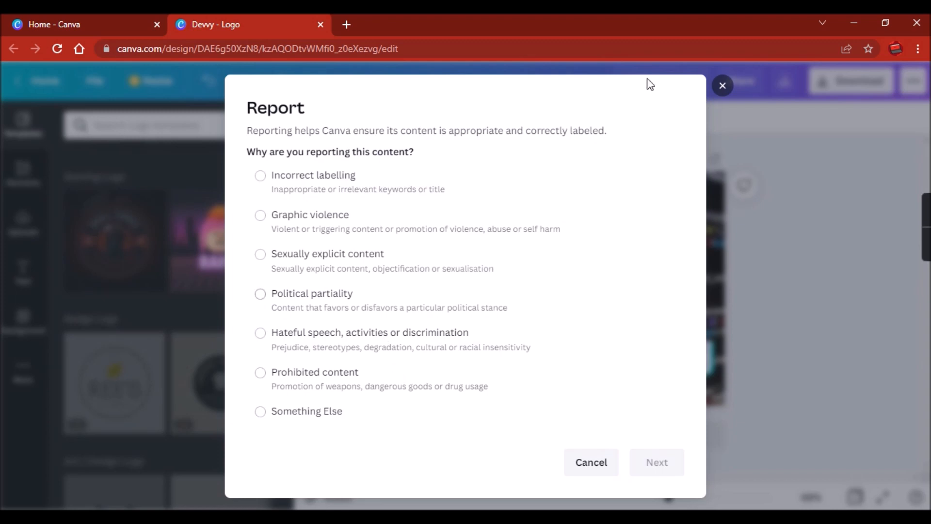
click(723, 86)
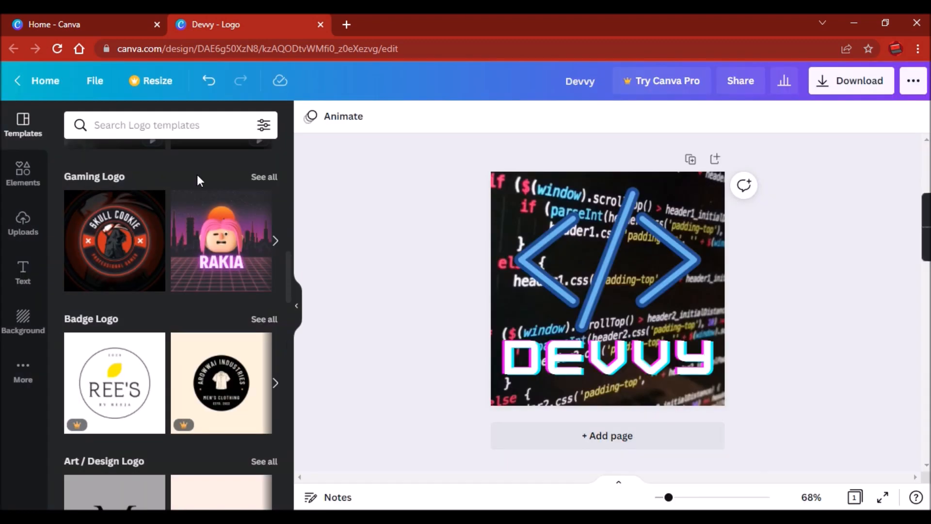
Look through the remaining logo template categories, including the badge, design, computer, food and education groups
scroll(255, 401, down, 8)
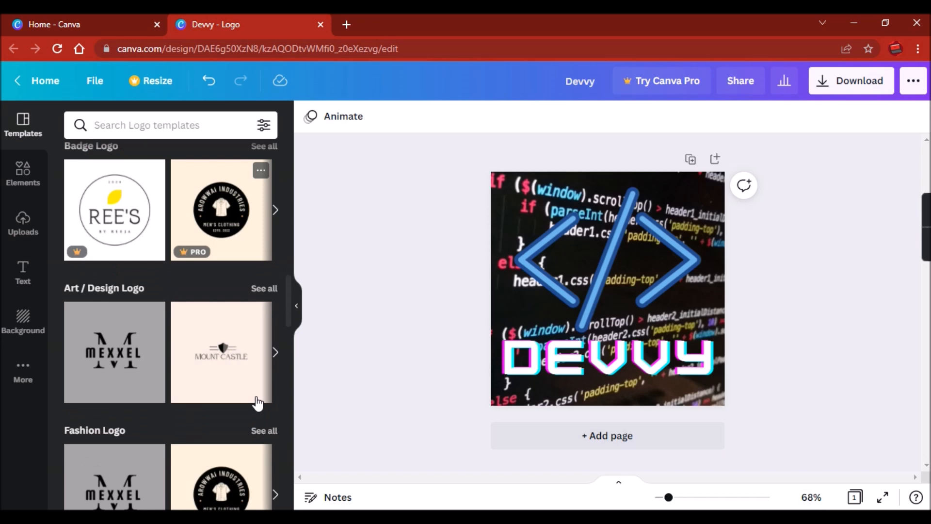
scroll(257, 403, down, 6)
scroll(258, 402, up, 2)
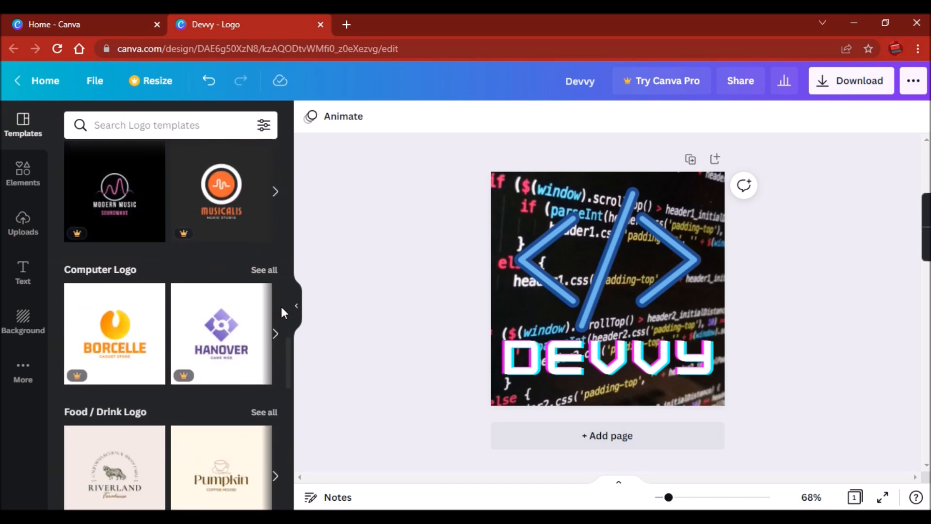
scroll(282, 306, down, 2)
scroll(281, 306, down, 1)
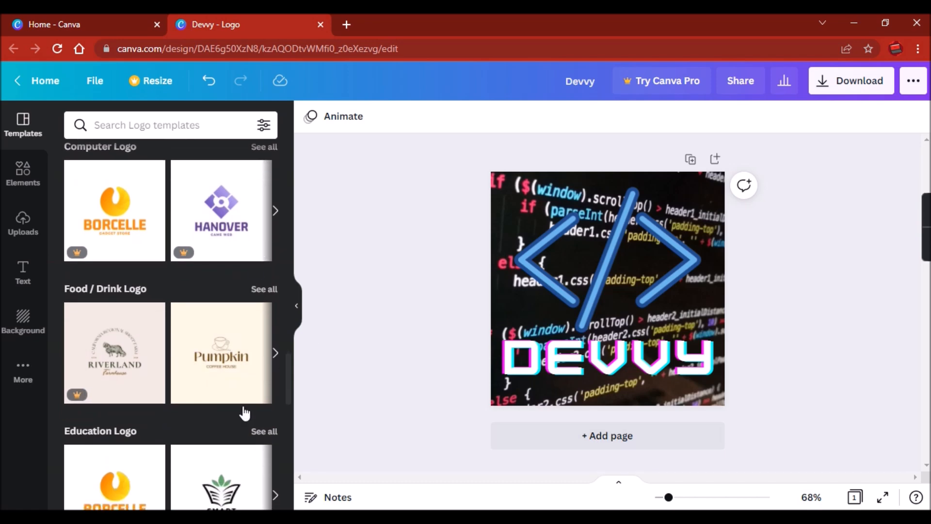
scroll(134, 489, down, 3)
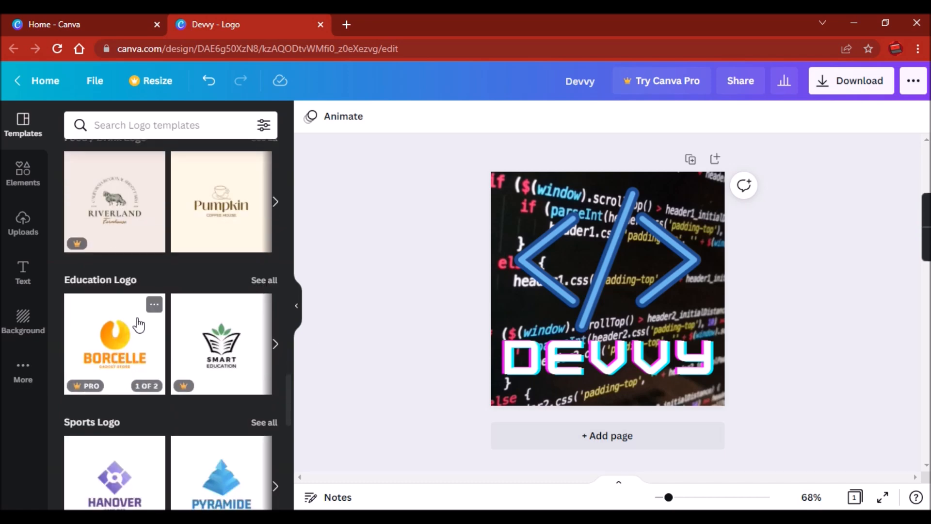
scroll(243, 318, up, 5)
scroll(250, 320, up, 1)
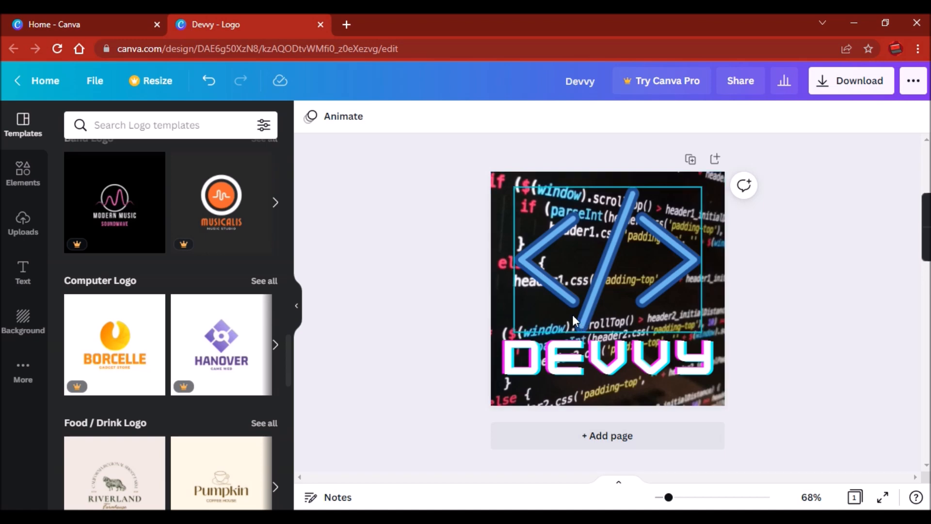
click(24, 376)
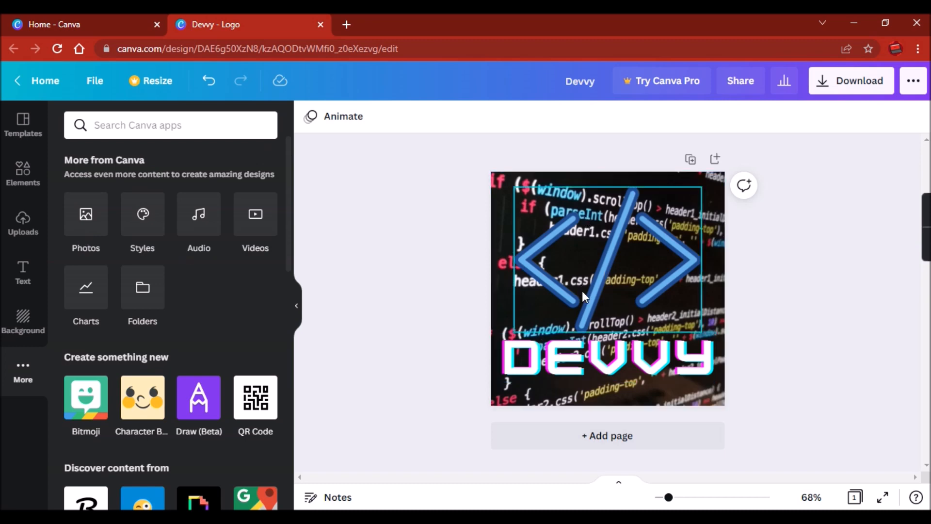
Download the logo as a 500 × 500 px PNG and dismiss the business card printing offer
click(841, 88)
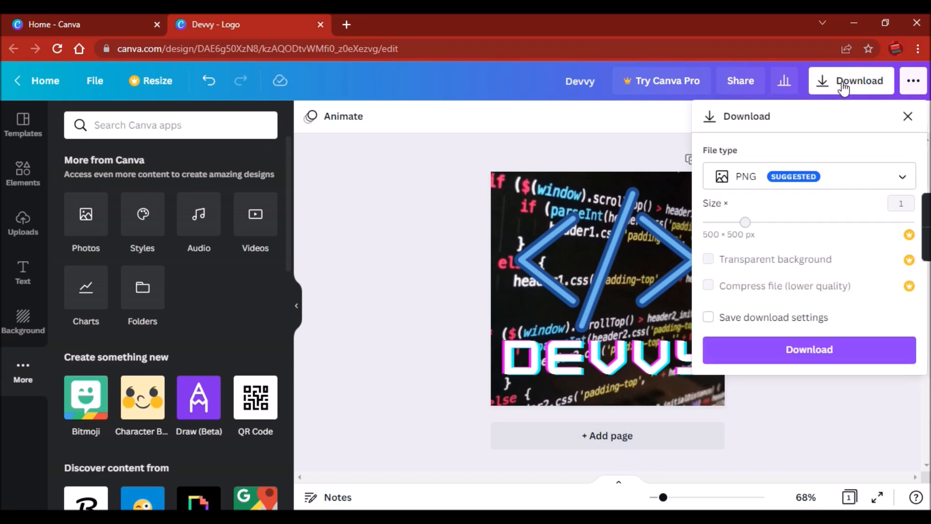
click(797, 349)
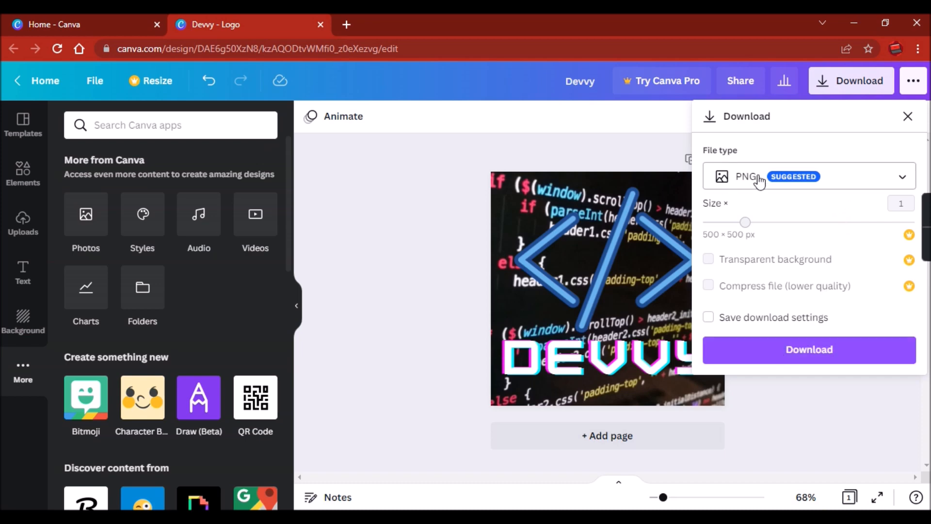
click(793, 355)
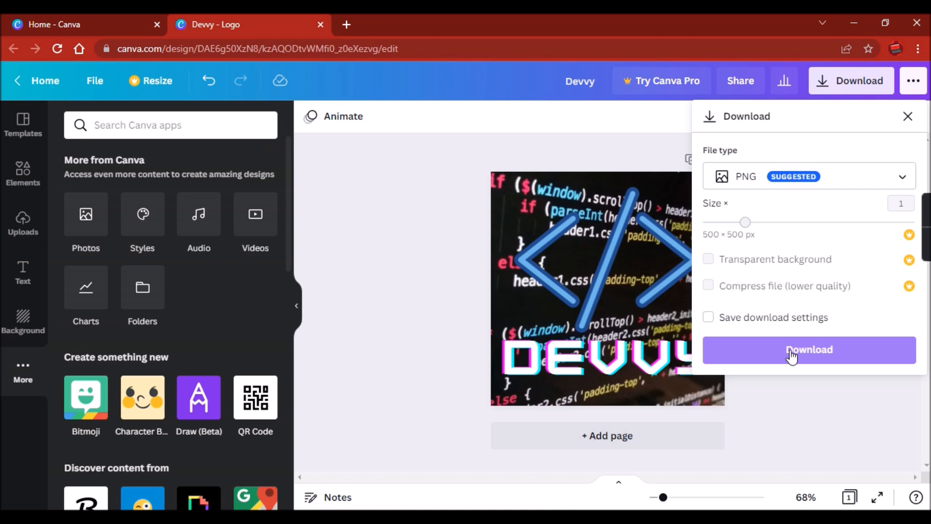
click(791, 357)
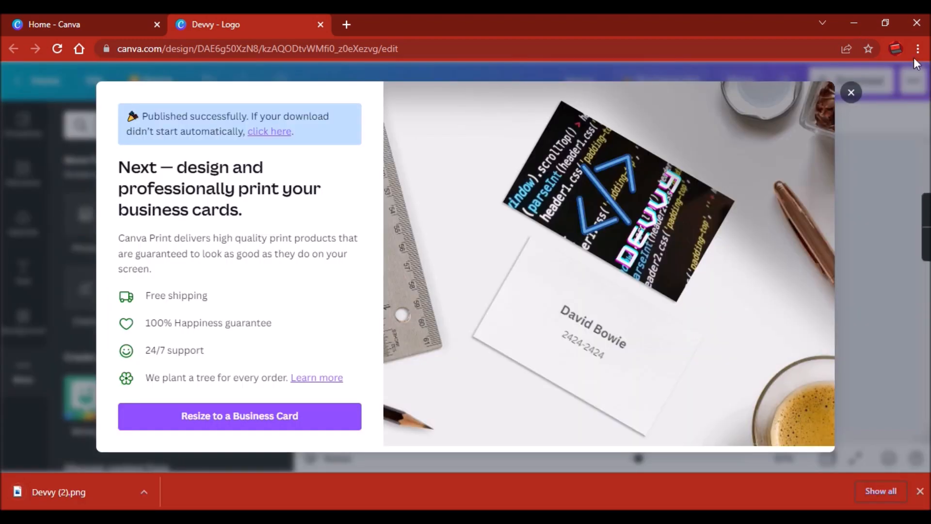
click(851, 92)
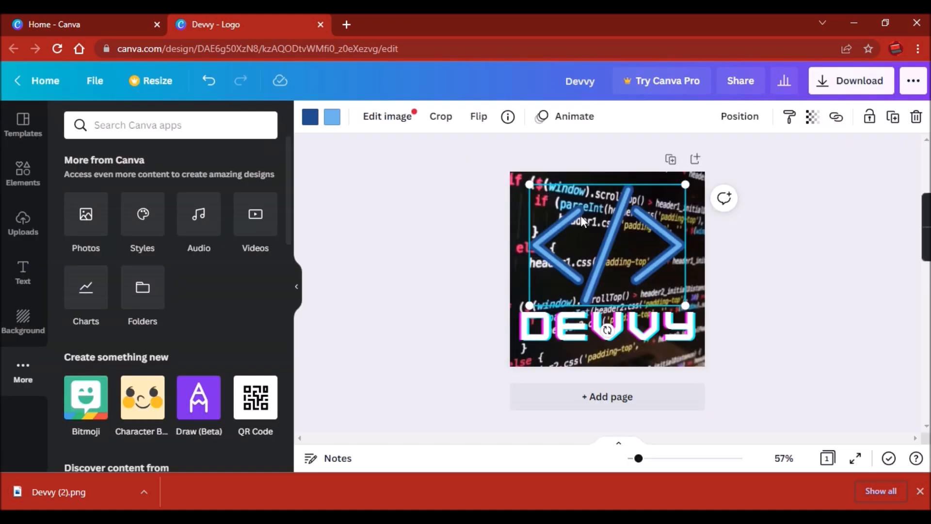
Look through the image-editing effects offered for the </> graphic, close them without applying any and deselect the graphic
click(394, 119)
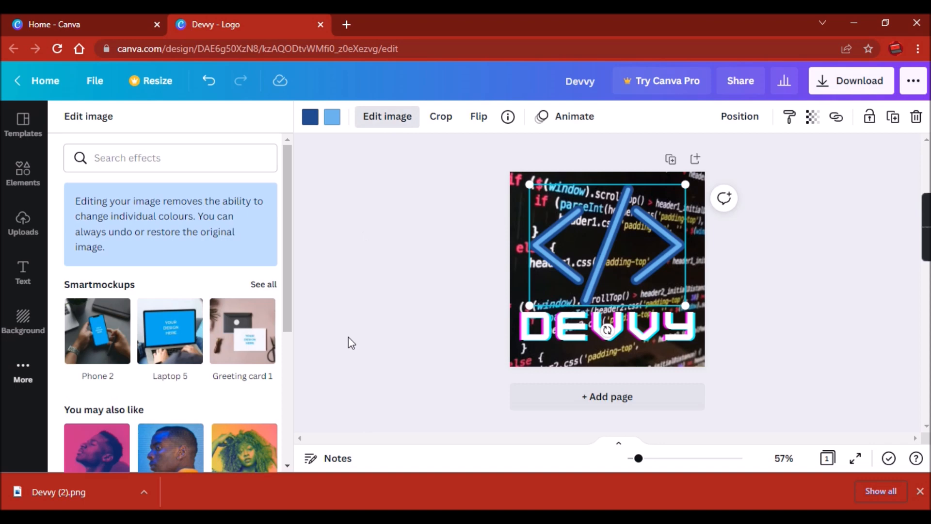
scroll(132, 310, down, 5)
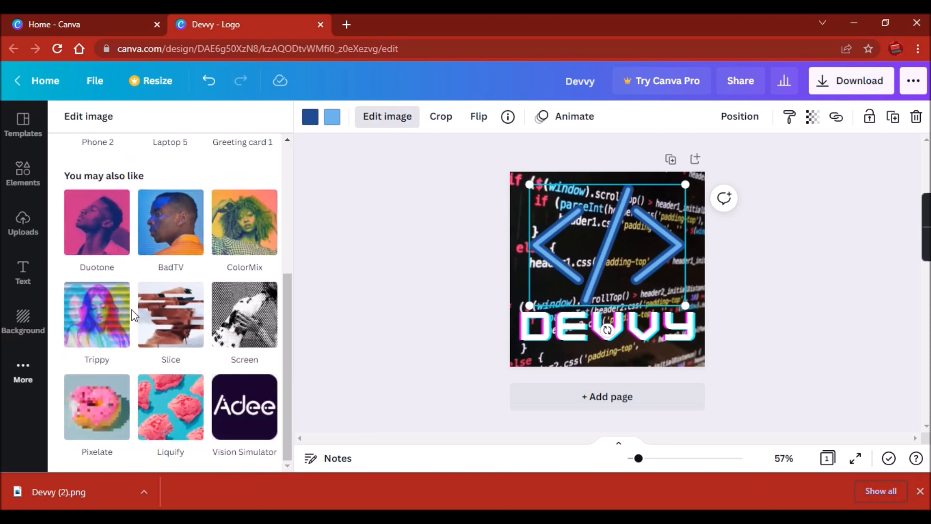
scroll(132, 309, up, 5)
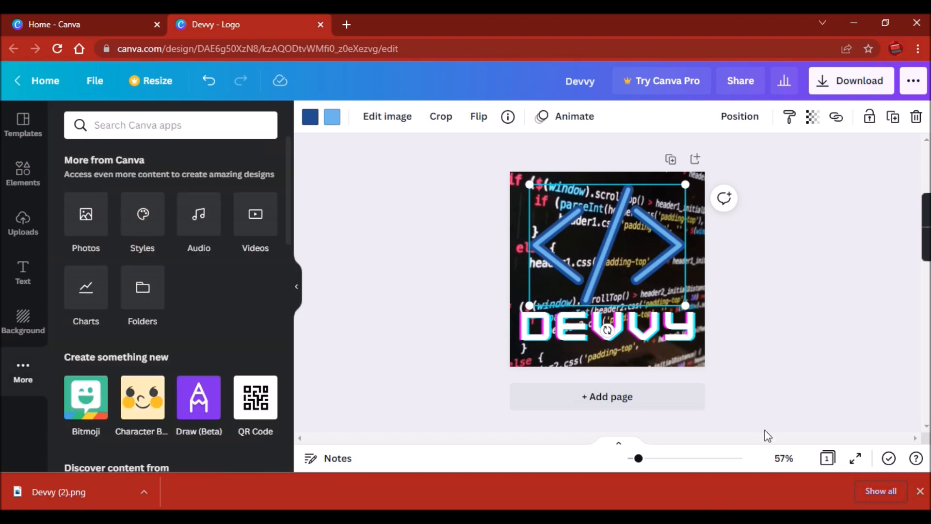
click(768, 435)
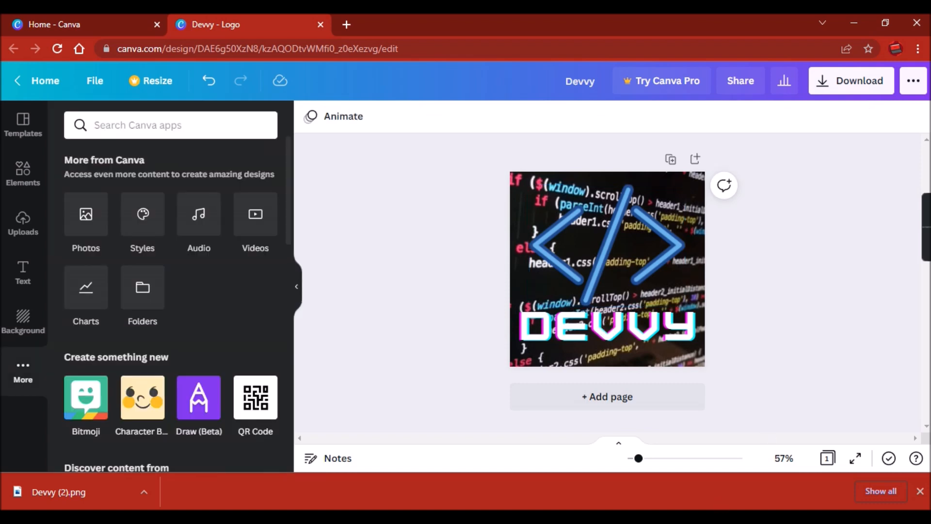
Open the downloaded Devvy (2).png in Photos, view it in full screen and return to the normal view
click(140, 494)
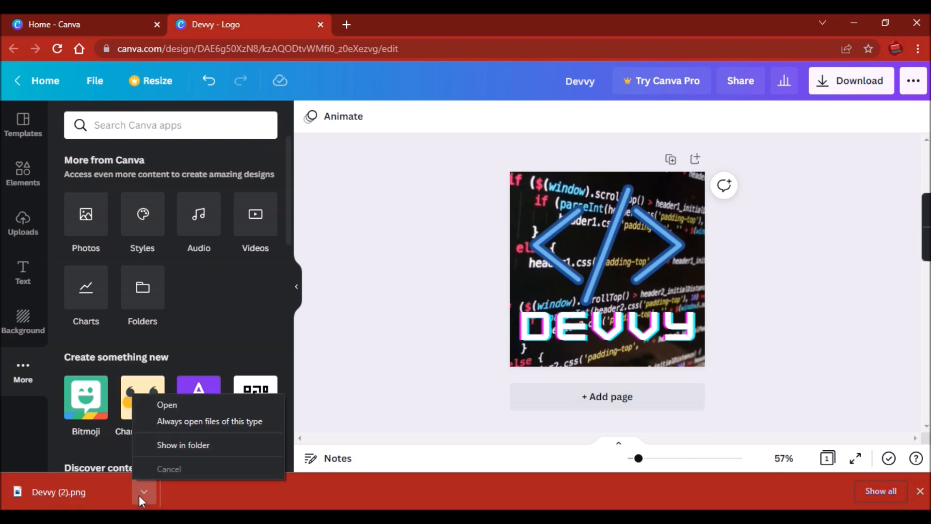
click(178, 406)
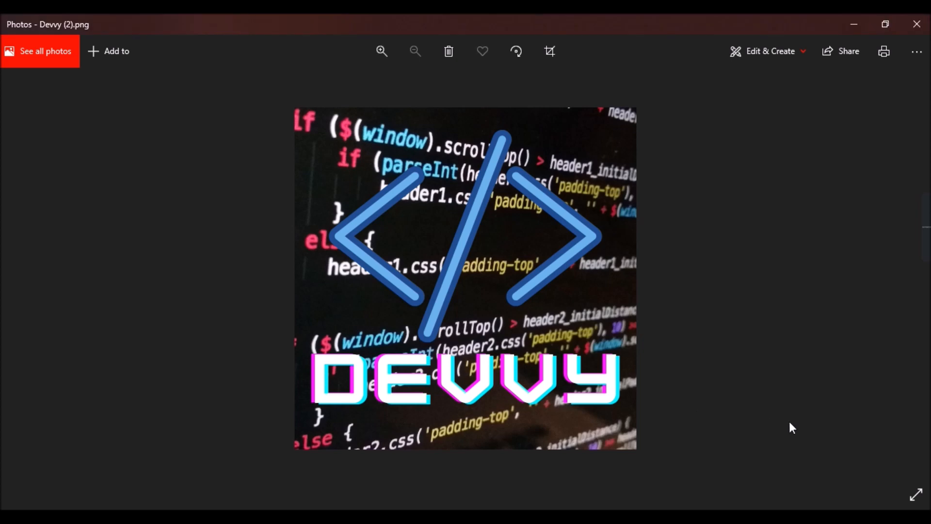
click(916, 495)
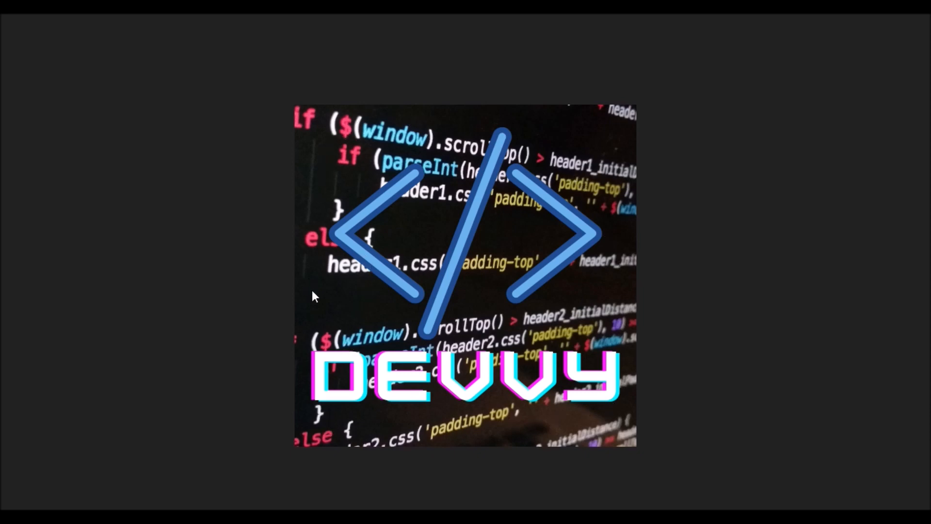
key(Escape)
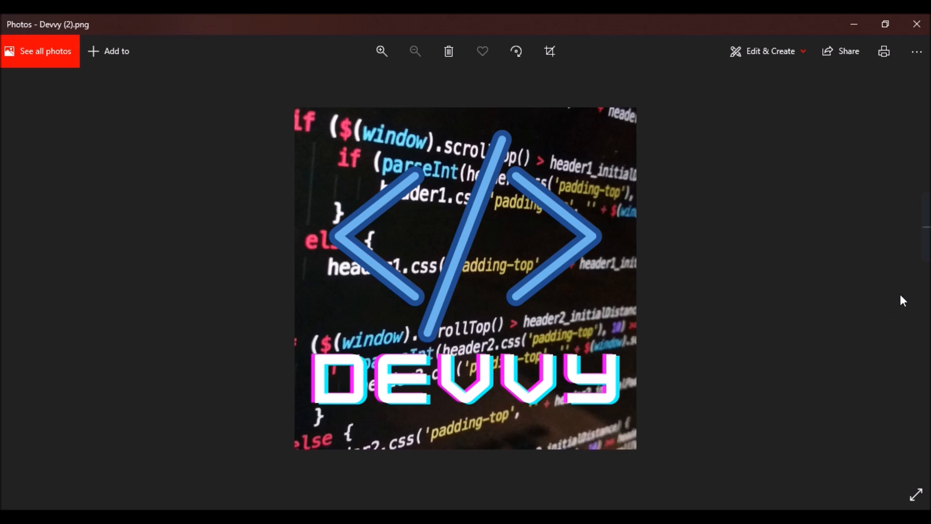
mouse_move(924, 240)
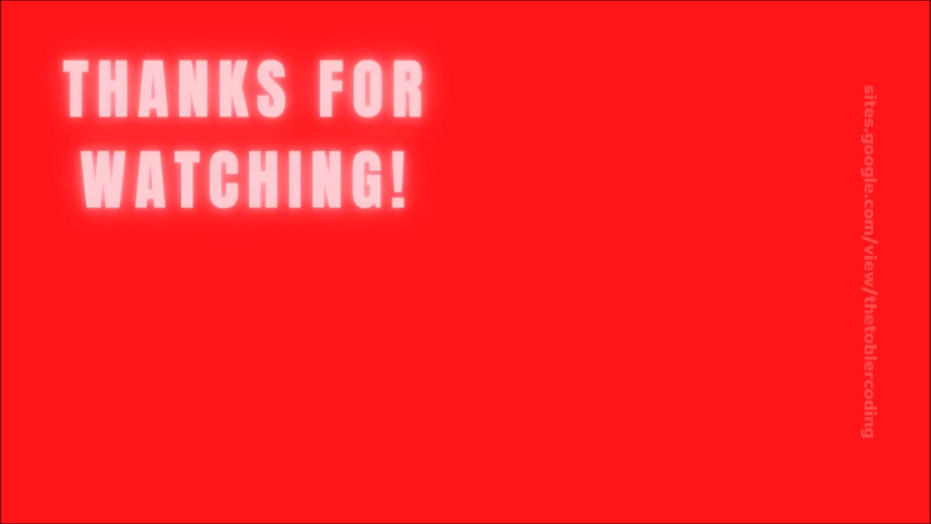